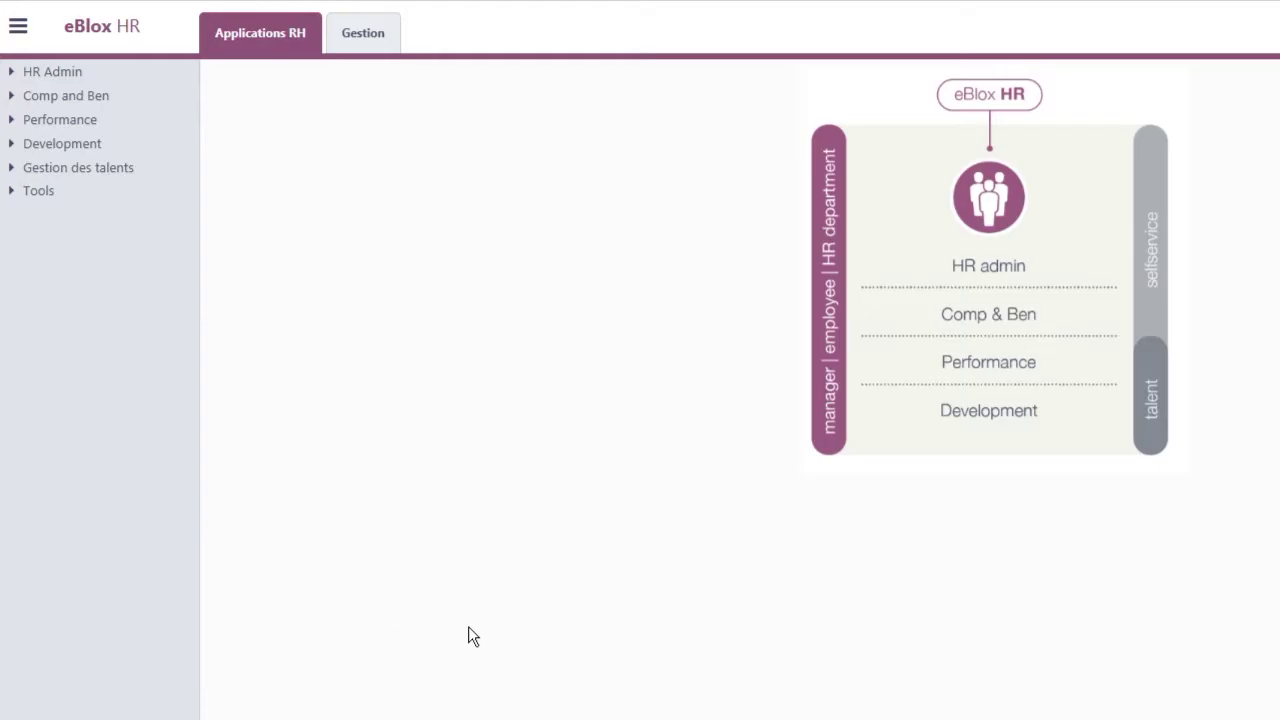
Create a new HR question of type Erreur in the category Jours de congé
{"action": "left_click", "coordinate": [37, 71]}
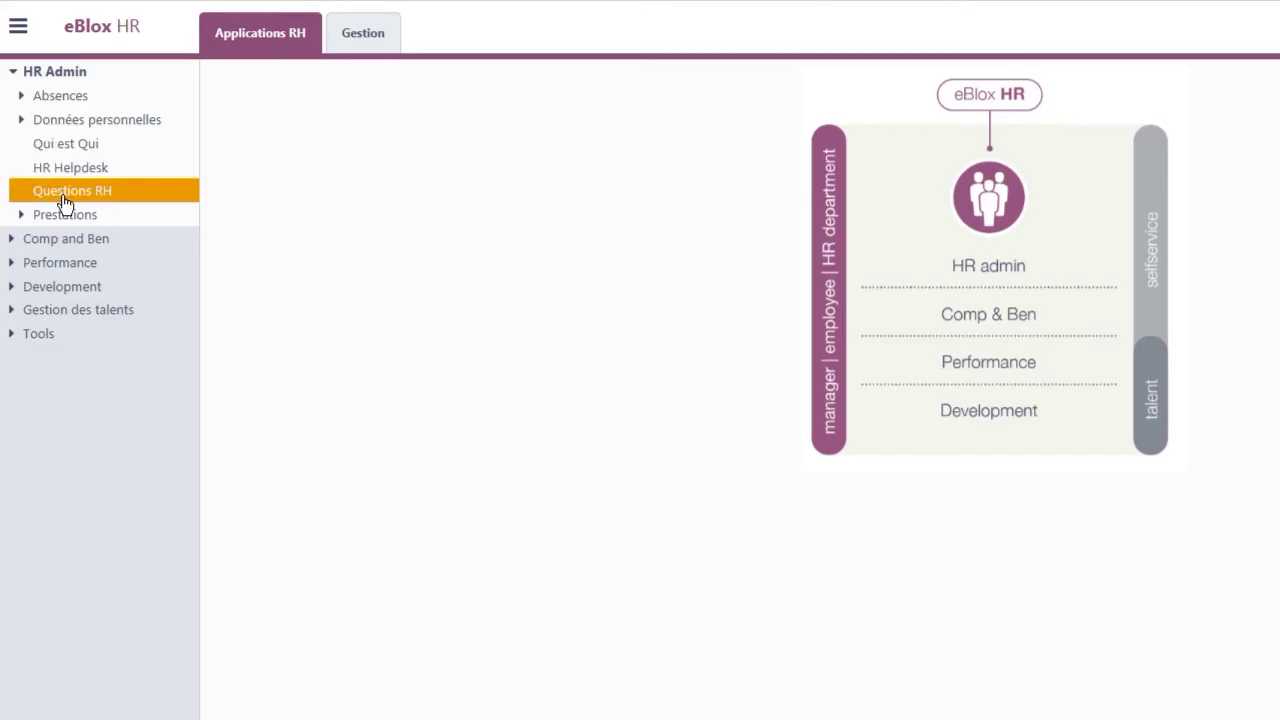
{"action": "left_click", "coordinate": [63, 200]}
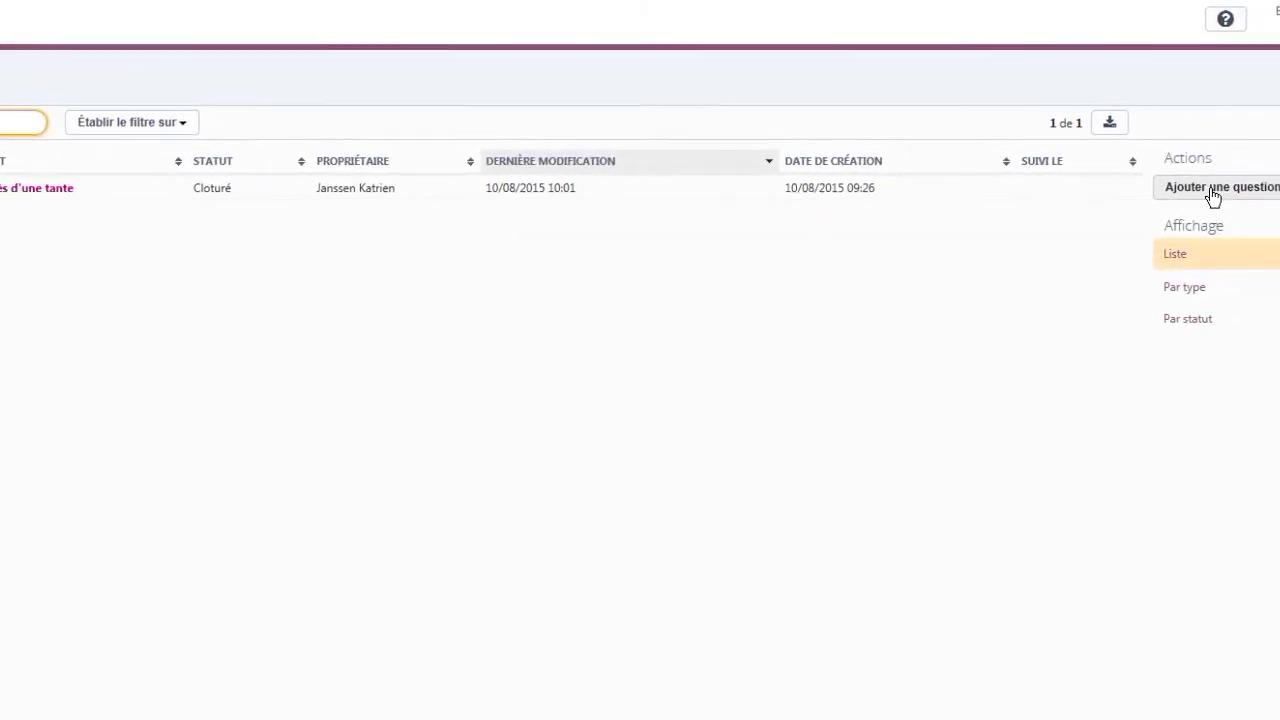
{"action": "left_click", "coordinate": [1050, 195]}
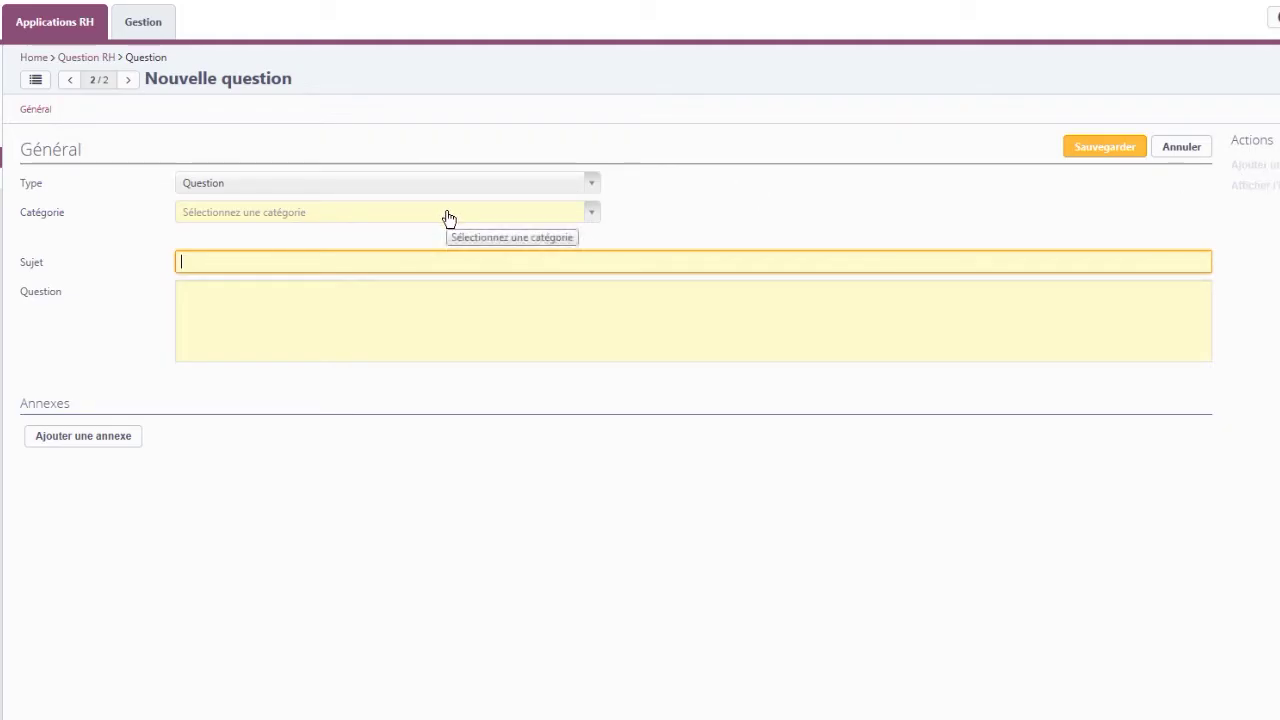
{"action": "left_click", "coordinate": [451, 194]}
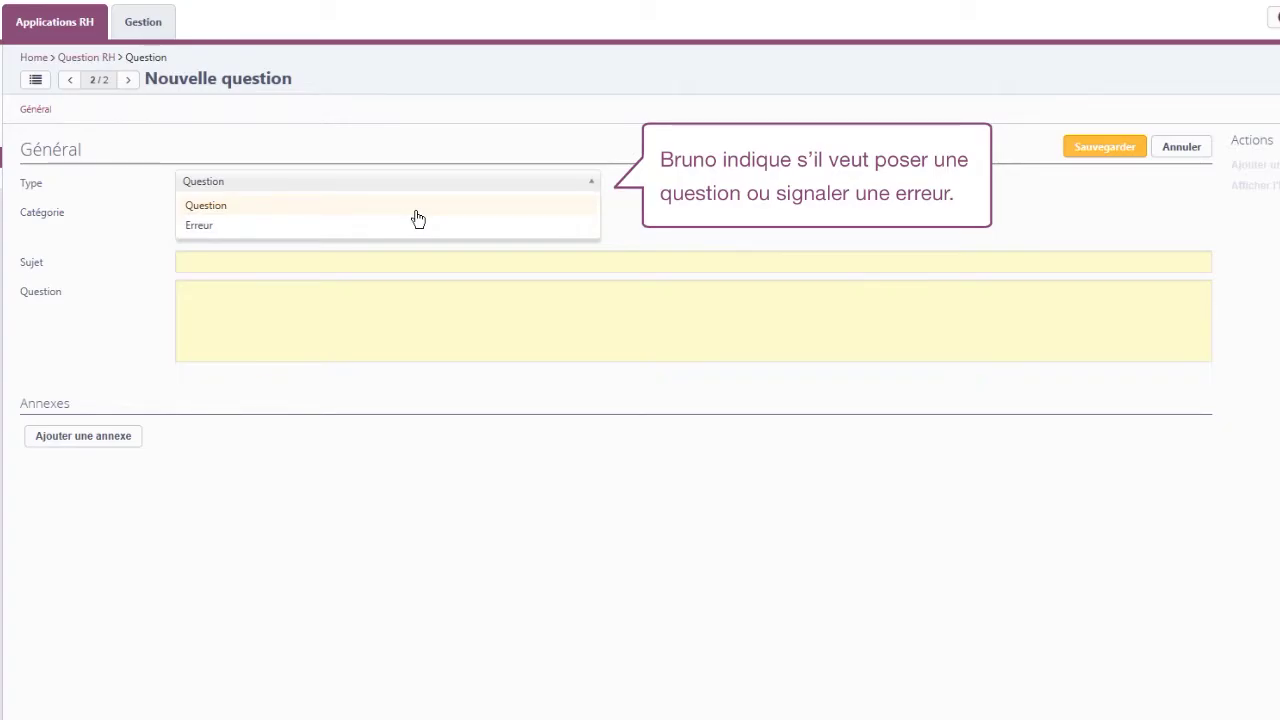
{"action": "left_click", "coordinate": [417, 227]}
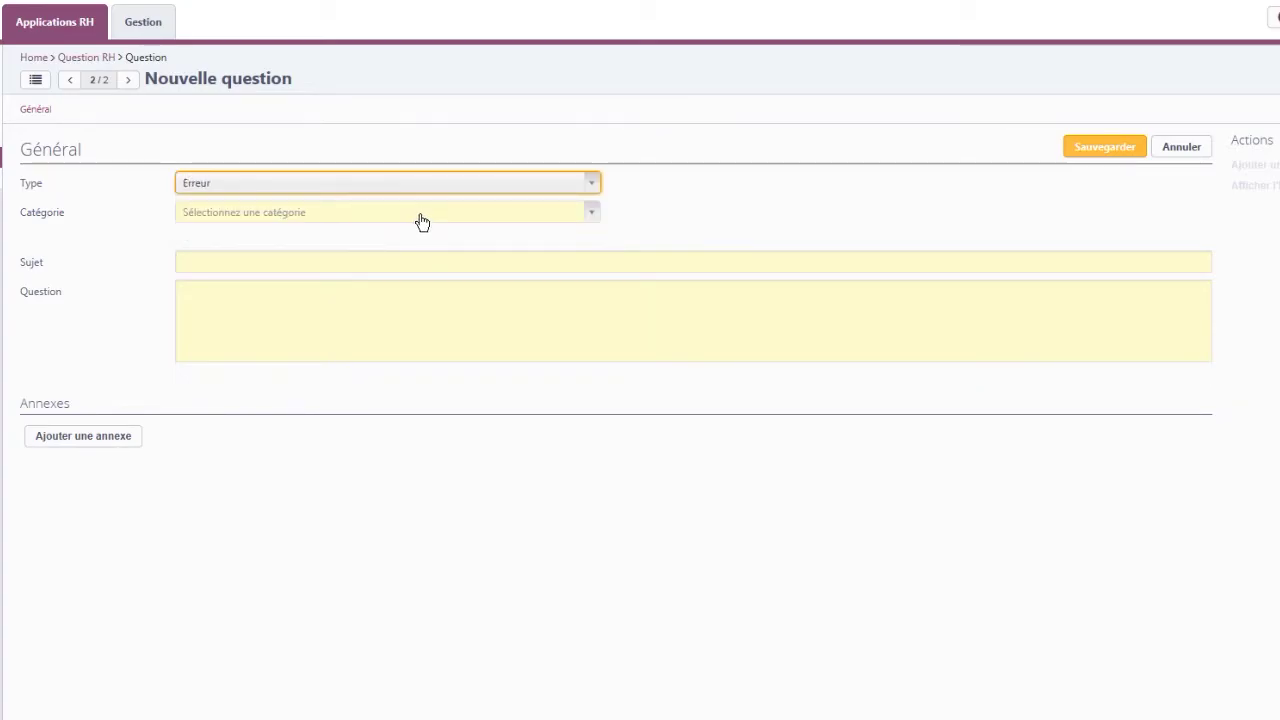
{"action": "left_click", "coordinate": [421, 222]}
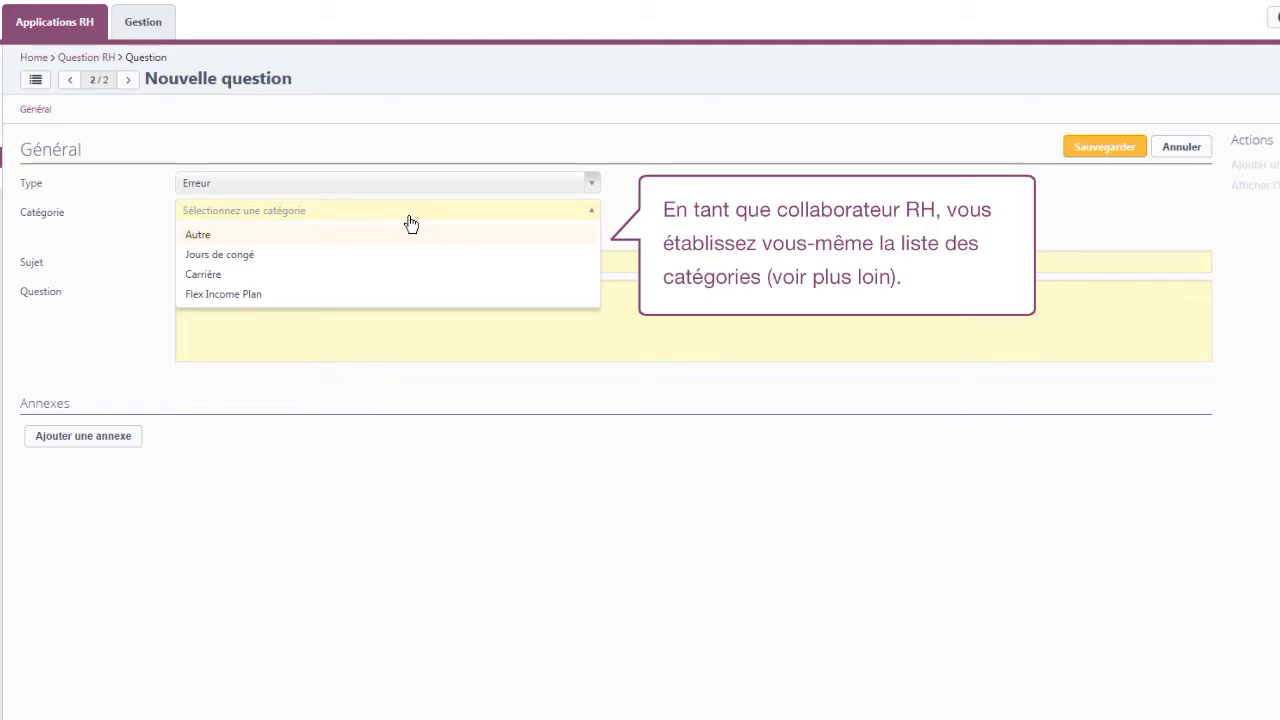
{"action": "left_click", "coordinate": [355, 255]}
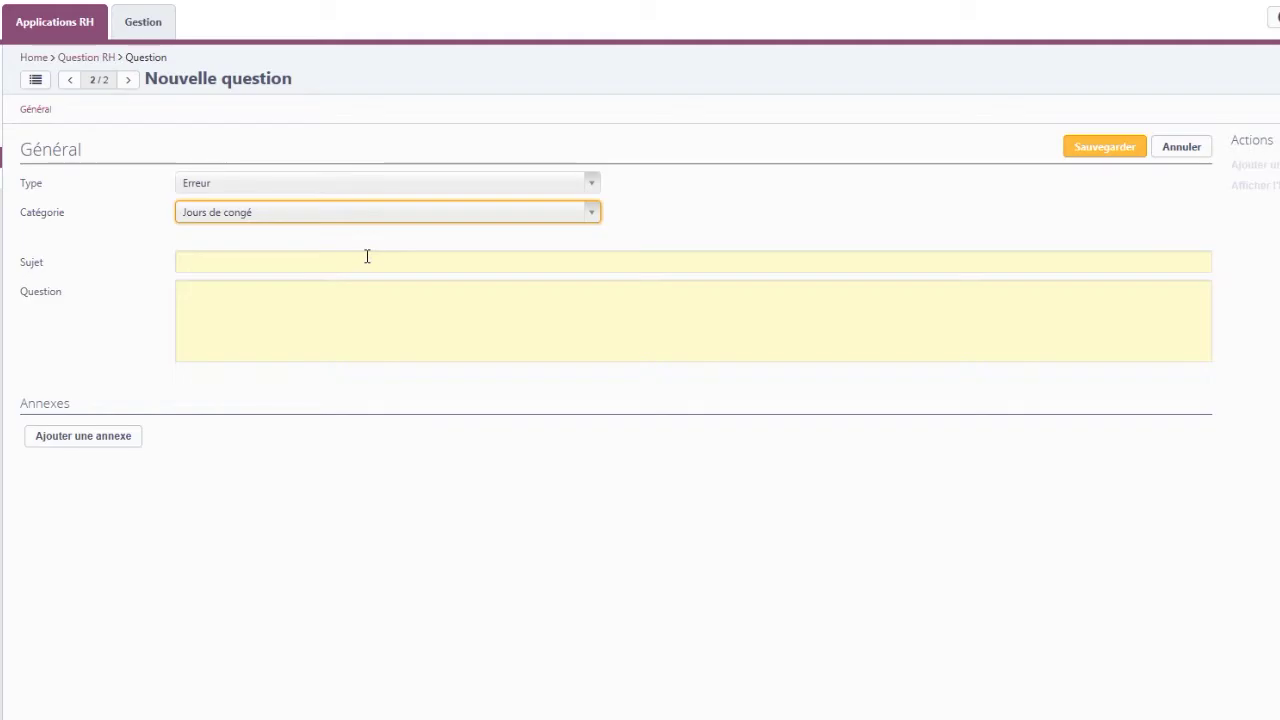
Enter the subject "Ma fiche de paie" and a French message reporting only 15 paid workdays despite working more, mentioning the payslip attachment
{"action": "left_click", "coordinate": [367, 256]}
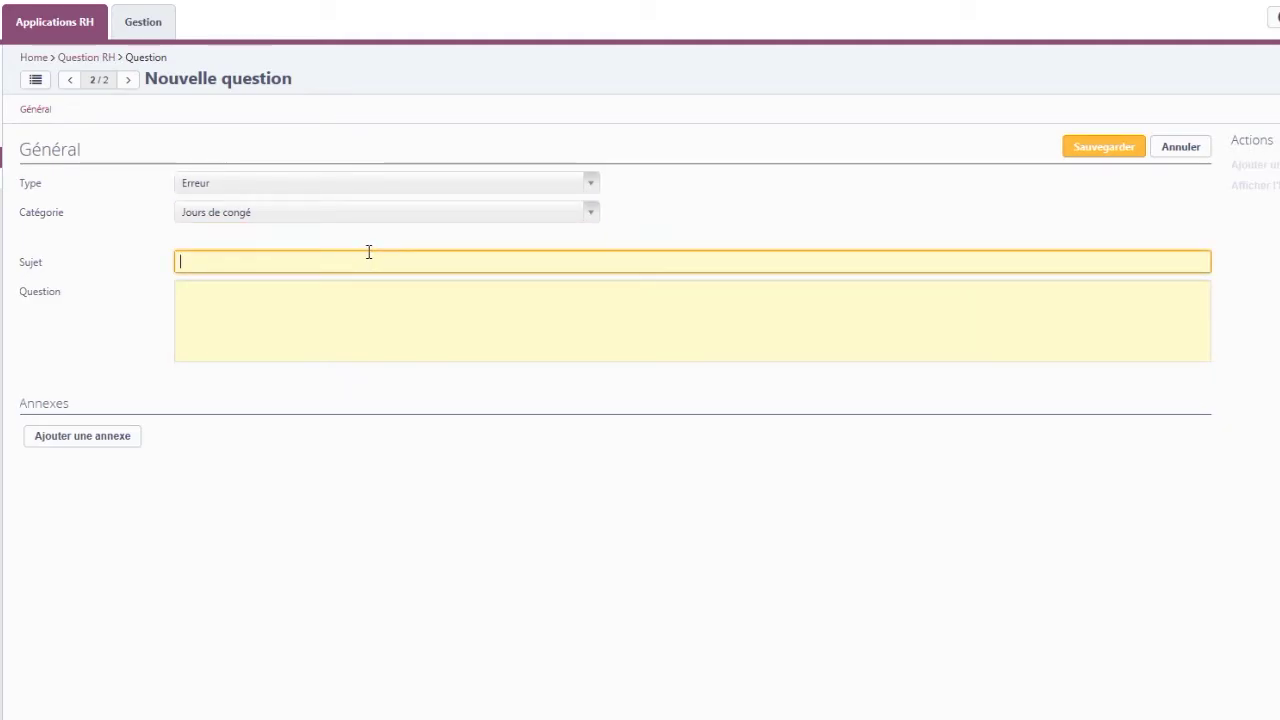
{"action": "type", "text": "Ma fiche de paie"}
{"action": "key", "text": "Tab"}
{"action": "type", "text": "Bonjour, sur ma fiche de paie, j'ai vu qu'il n'y a que 15 jours de travail payés. Mais j'ai travaillé plus. En annexe, j'ai ajouté ma fiche de paie."}
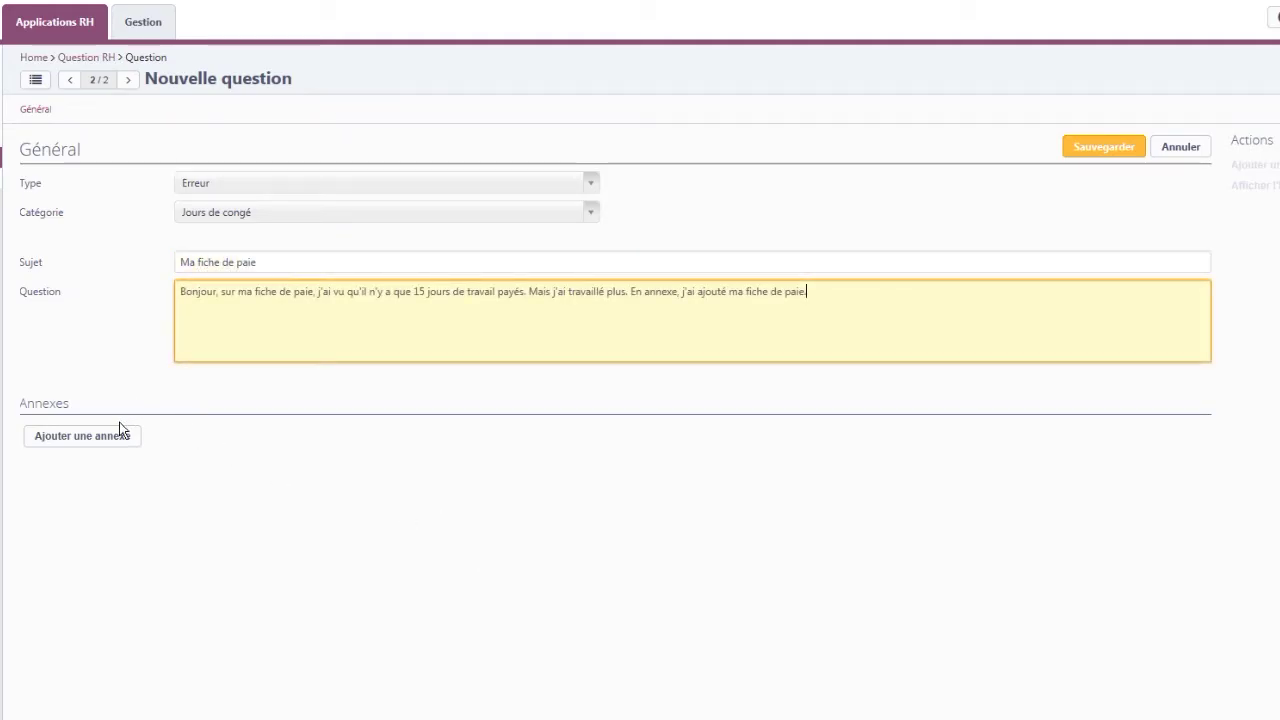
Attach Scan1234567.pdf to the new question and save it
{"action": "left_click", "coordinate": [117, 443]}
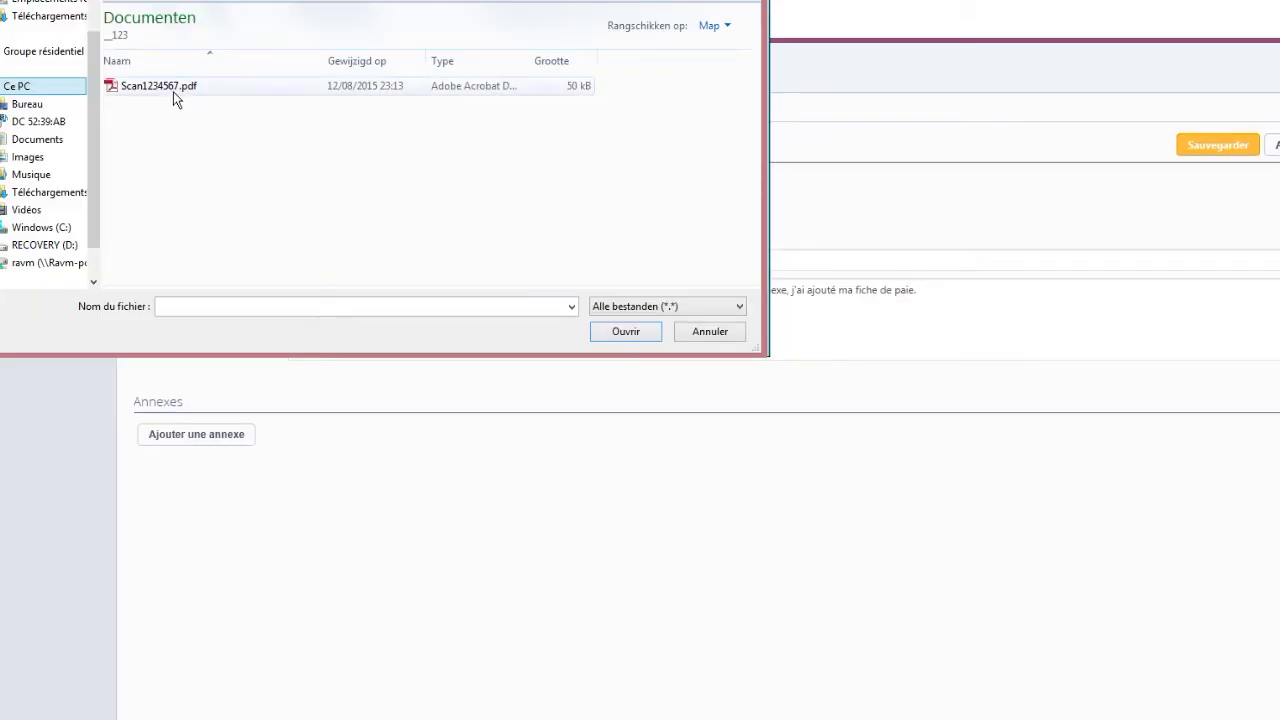
{"action": "left_click", "coordinate": [173, 89]}
{"action": "left_click", "coordinate": [624, 332]}
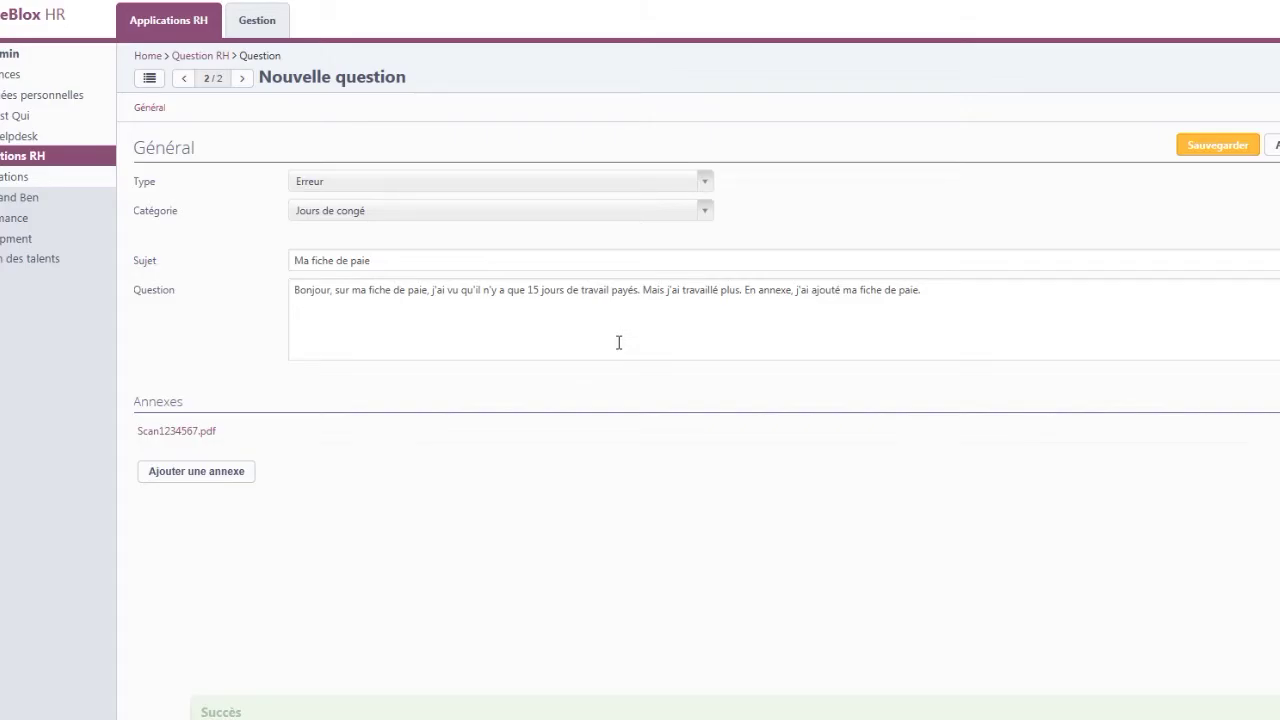
{"action": "left_click", "coordinate": [1197, 150]}
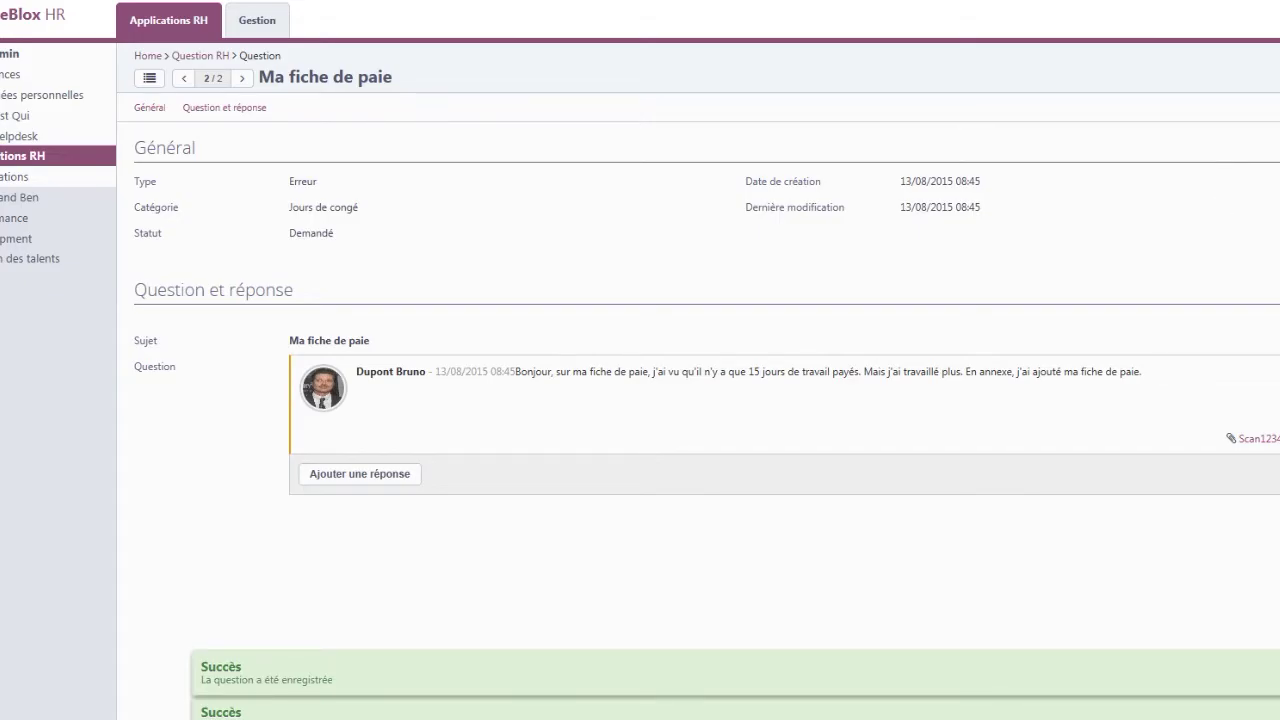
{"action": "left_click", "coordinate": [197, 56]}
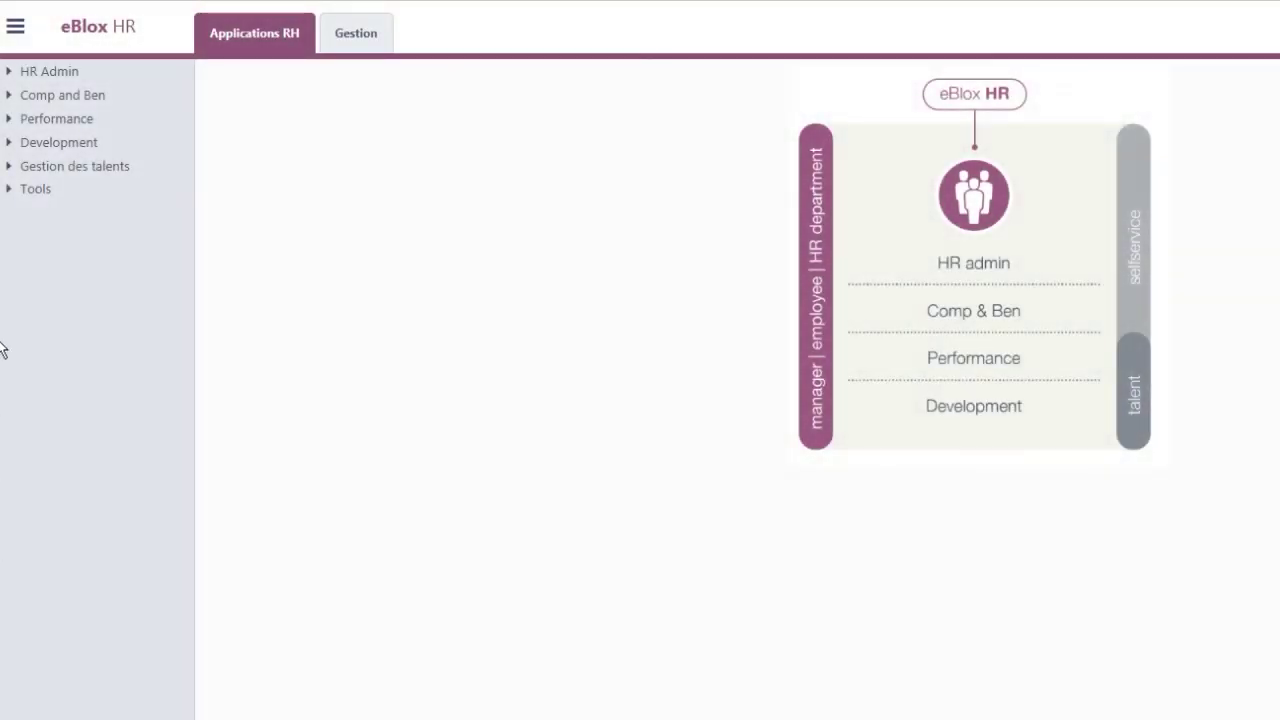
Filter the HR questions list on "questions non affectés" and open the question "Ma fiche de paie"
{"action": "left_click", "coordinate": [49, 71]}
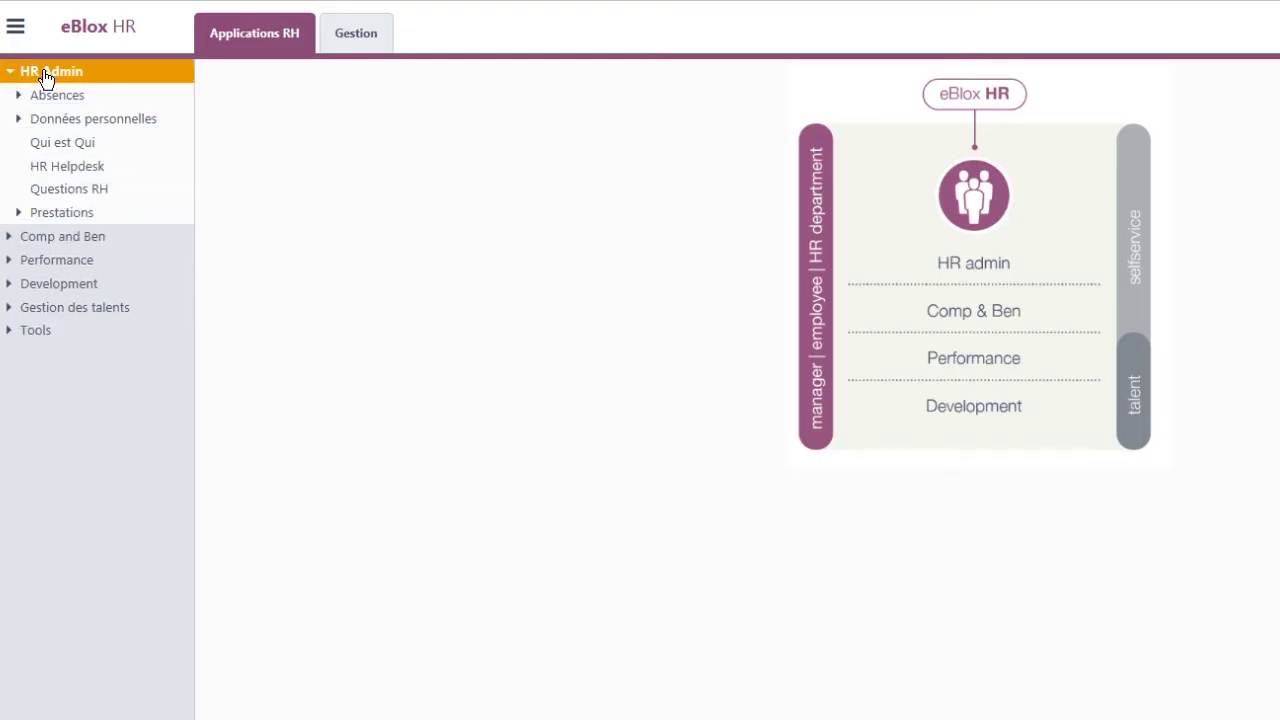
{"action": "left_click", "coordinate": [42, 190]}
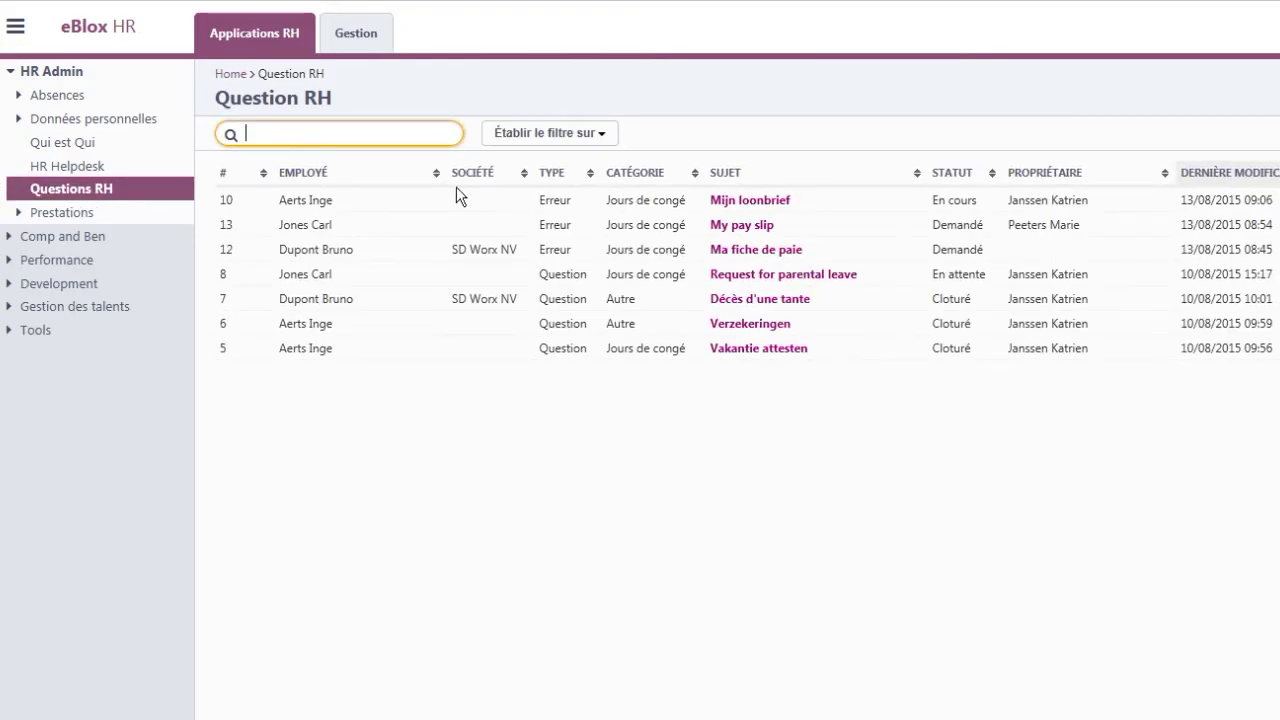
{"action": "left_click", "coordinate": [551, 142]}
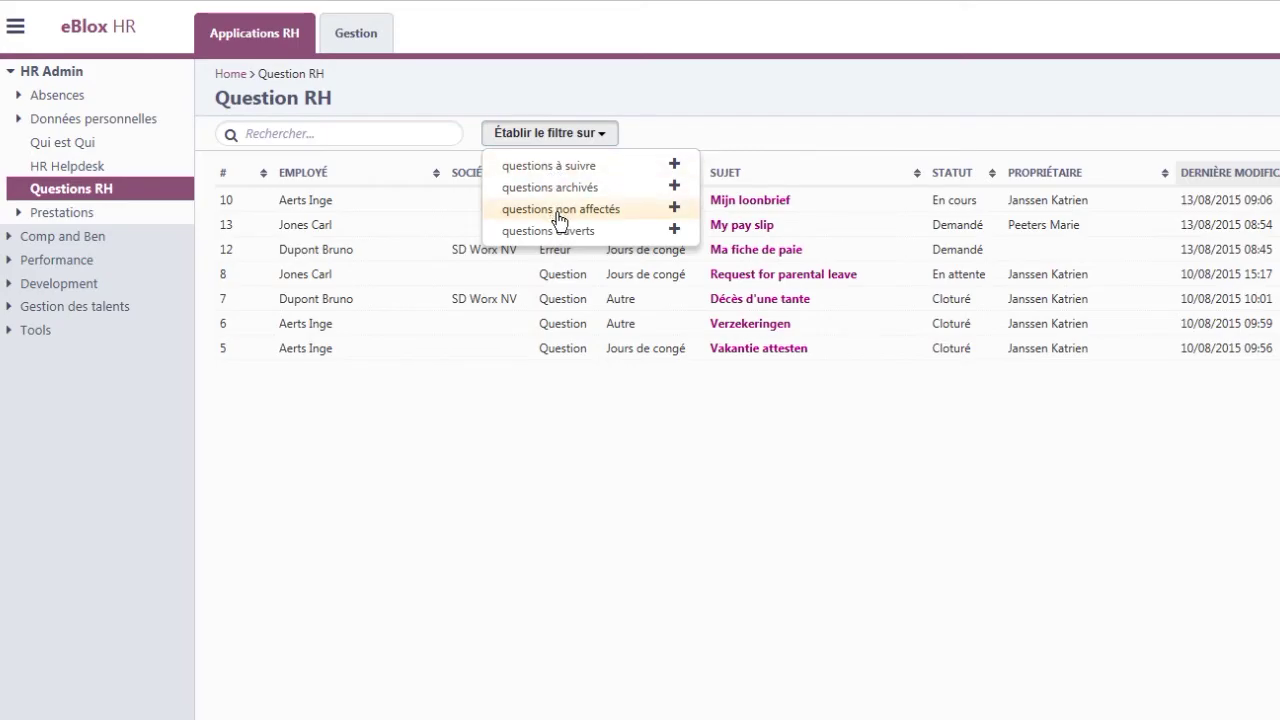
{"action": "left_click", "coordinate": [558, 218]}
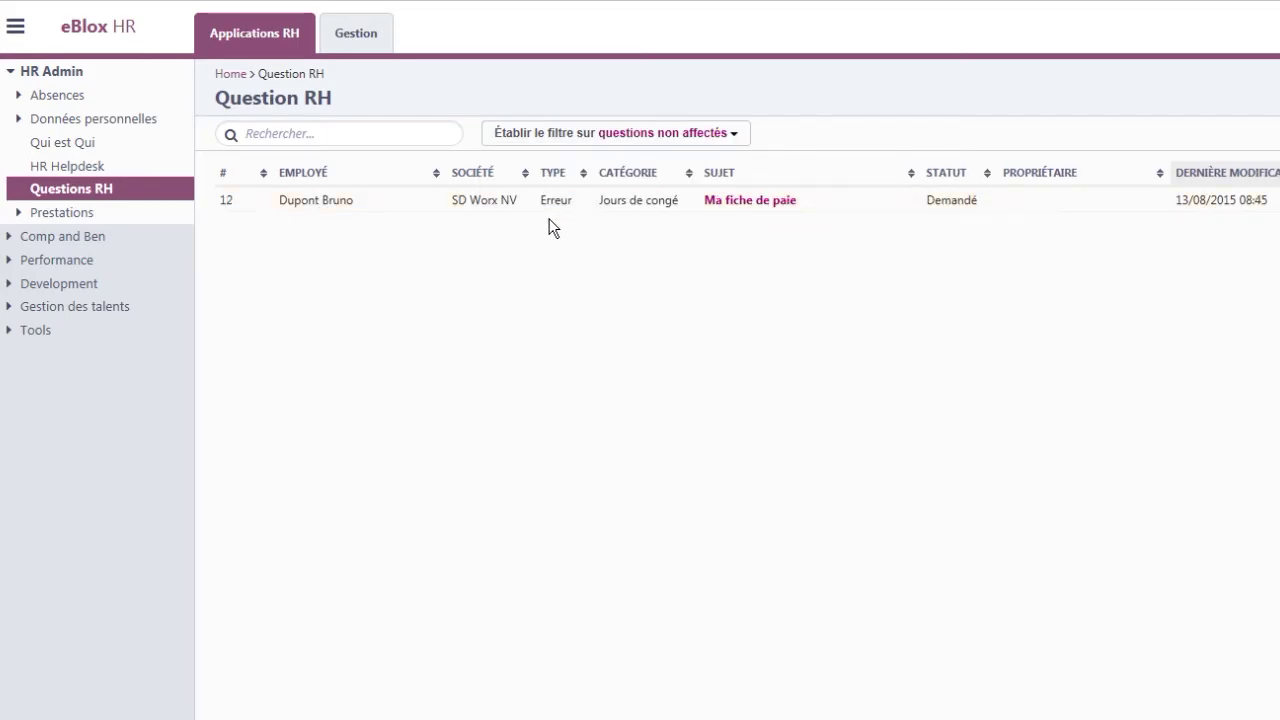
{"action": "left_click", "coordinate": [749, 200]}
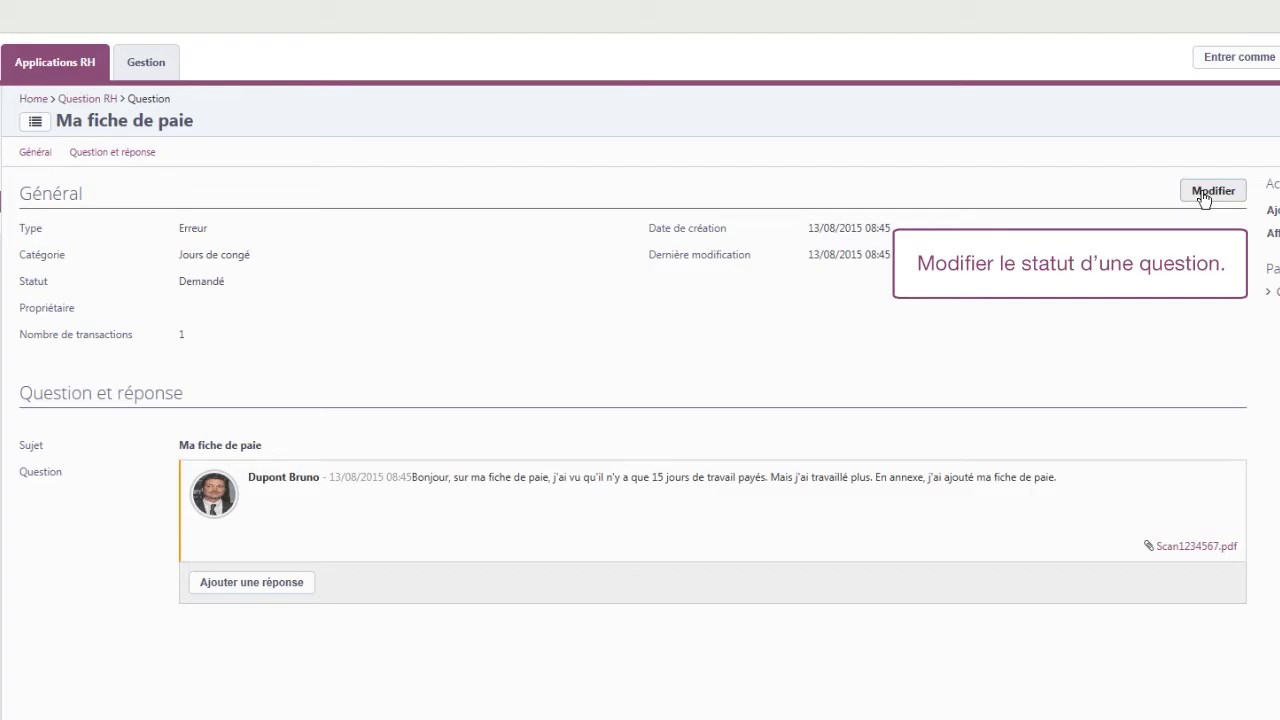
Assign the signed-in HR employee as owner of the question "Ma fiche de paie" and save
{"action": "left_click", "coordinate": [1204, 195]}
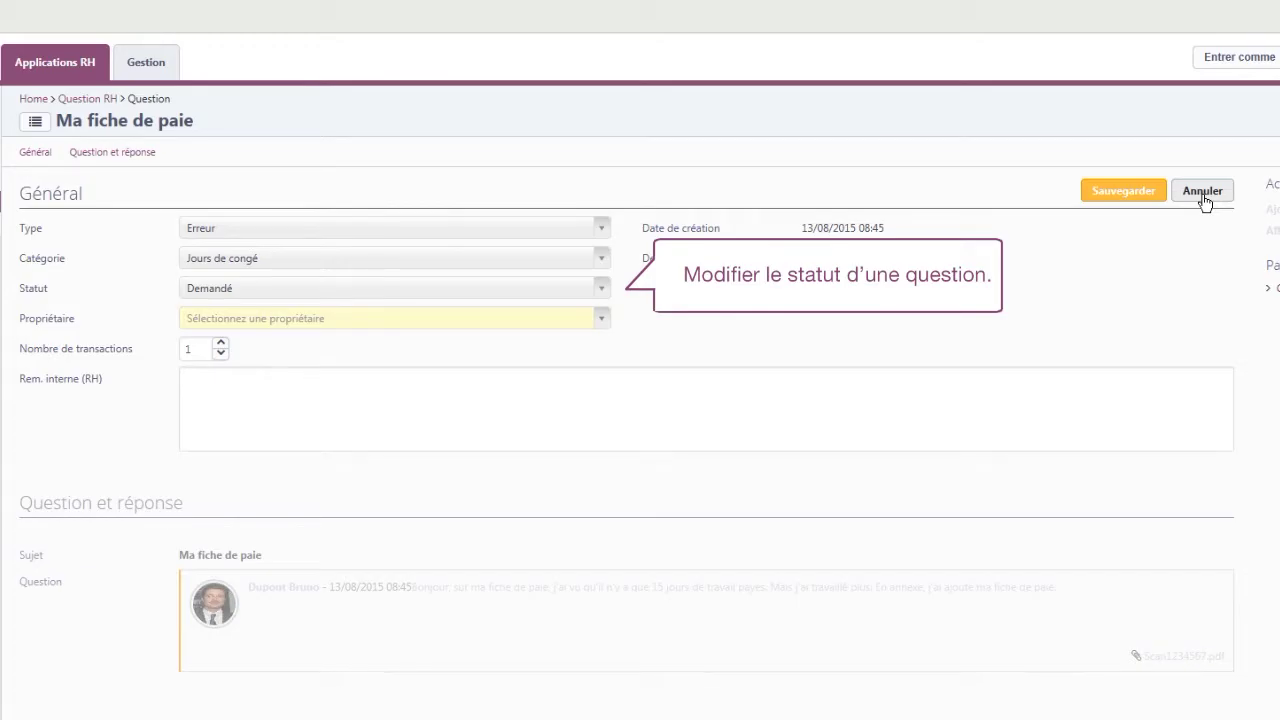
{"action": "left_click", "coordinate": [598, 320]}
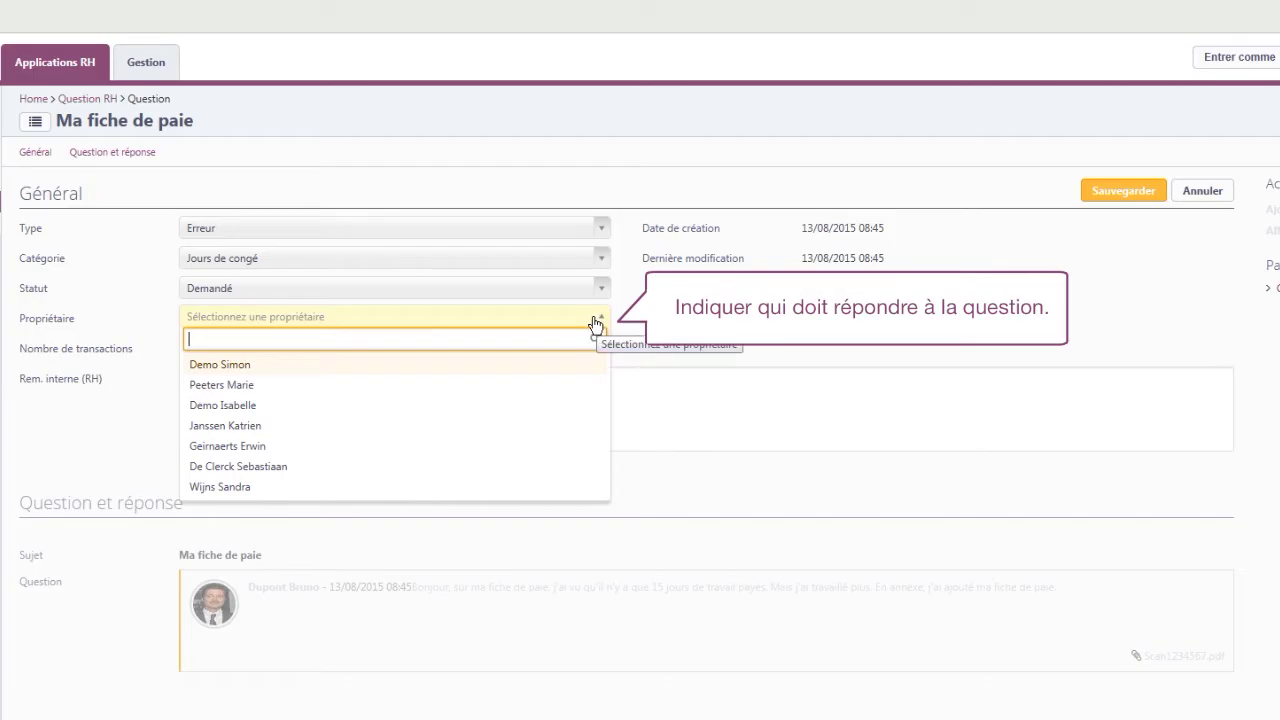
{"action": "left_click", "coordinate": [292, 426]}
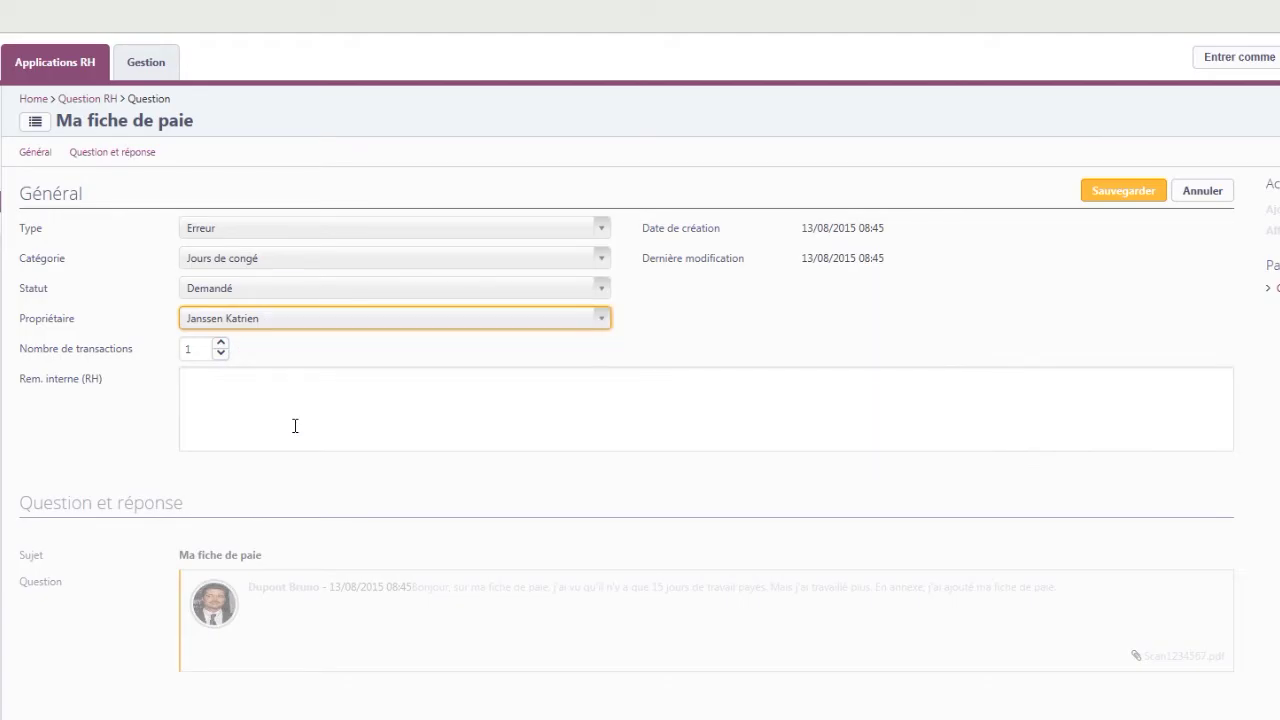
{"action": "left_click", "coordinate": [1105, 203]}
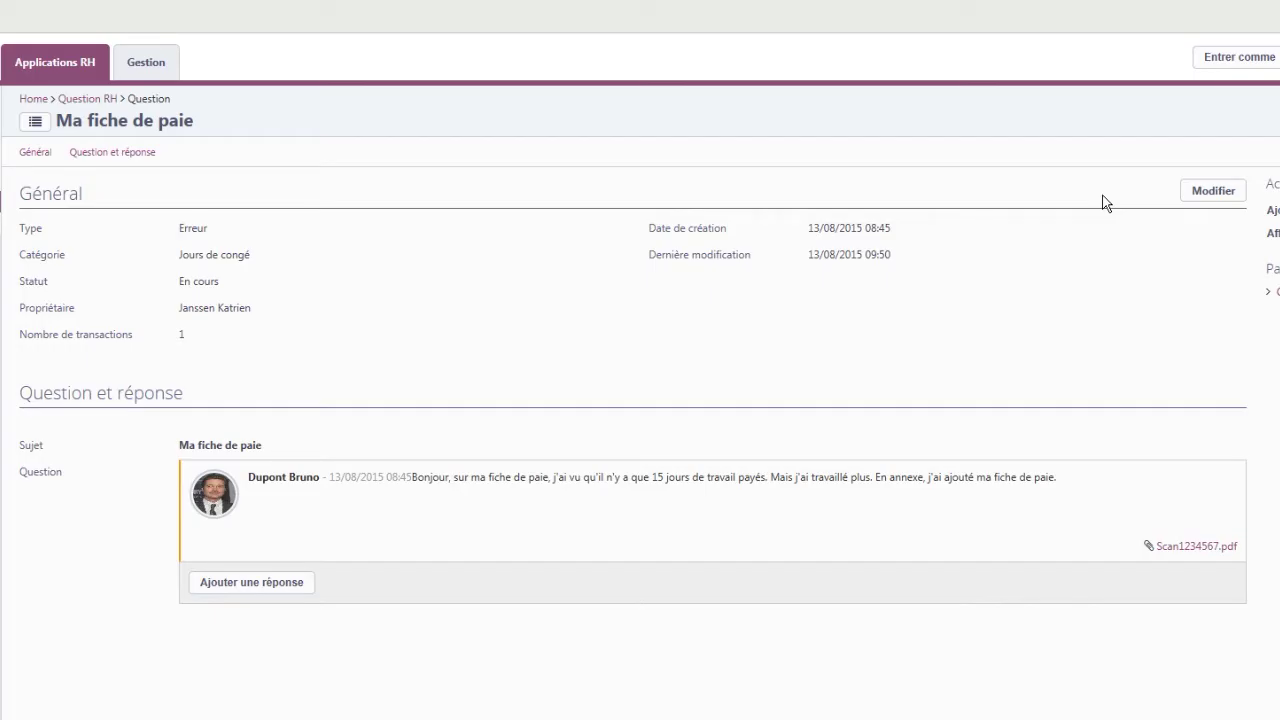
Save a French reply citing 2 leave days and 3 sick days with a medical certificate, ending "Cela répond-il à votre question ?"
{"action": "left_click", "coordinate": [216, 588]}
{"action": "type", "text": "Bonjour, sur votre fiche de paie, il y a également 2 jours de congé et 3 jours de maladie. Pour les 3 jours de maladie, vous nous avez transmis un certificat médical.  Cela répond-il à votre quest"}
{"action": "type", "text": "ion ?"}
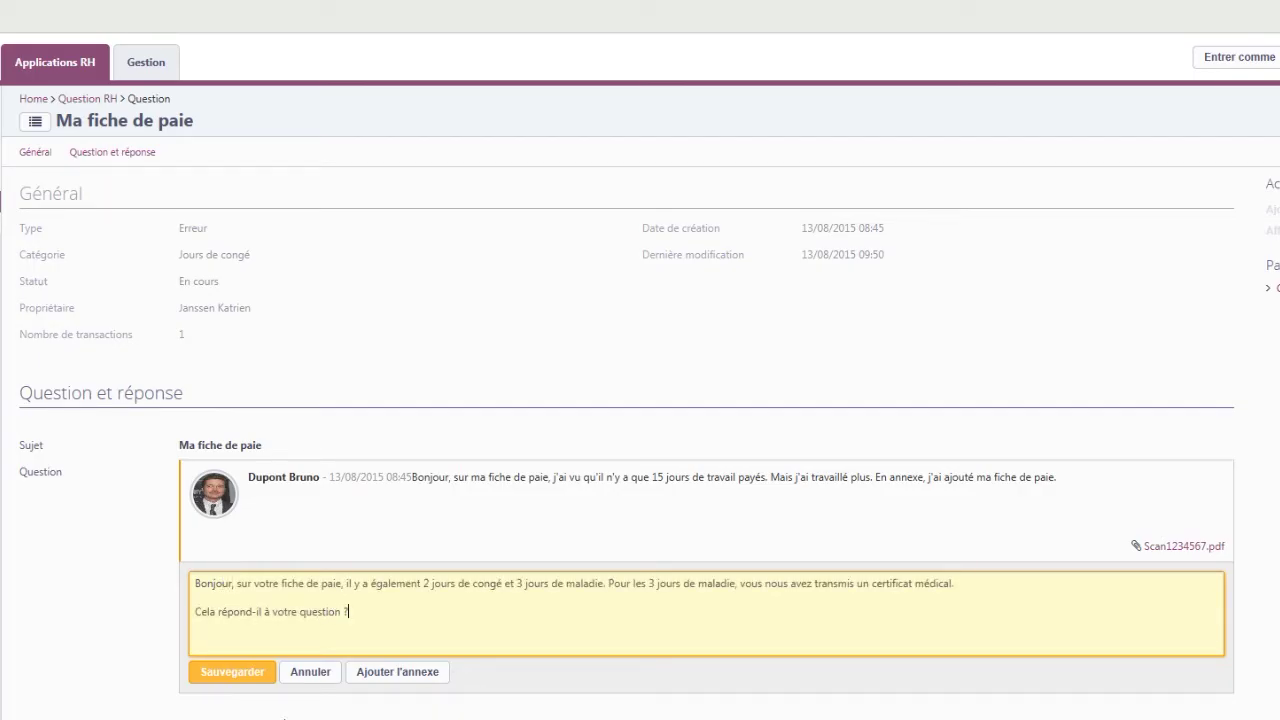
{"action": "left_click", "coordinate": [226, 672]}
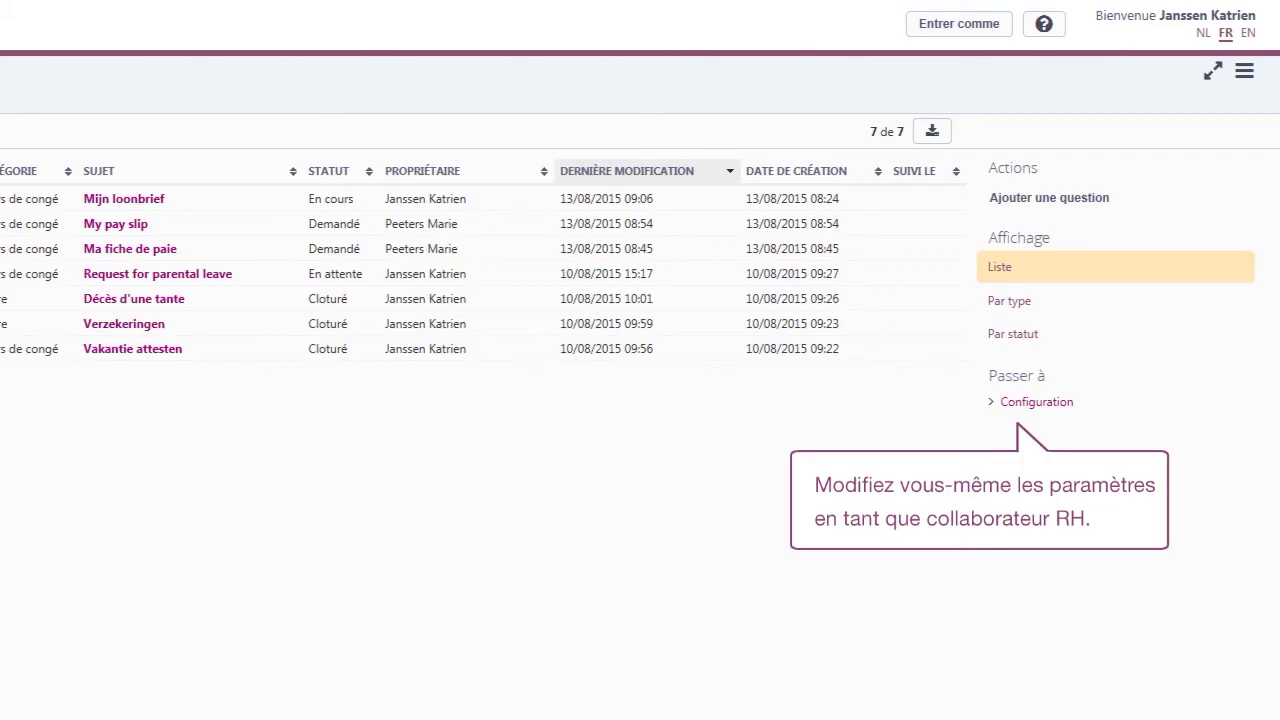
Enable "Envoyer un e-mail" for the status En attente in the HR question configuration and save
{"action": "left_click", "coordinate": [1049, 401]}
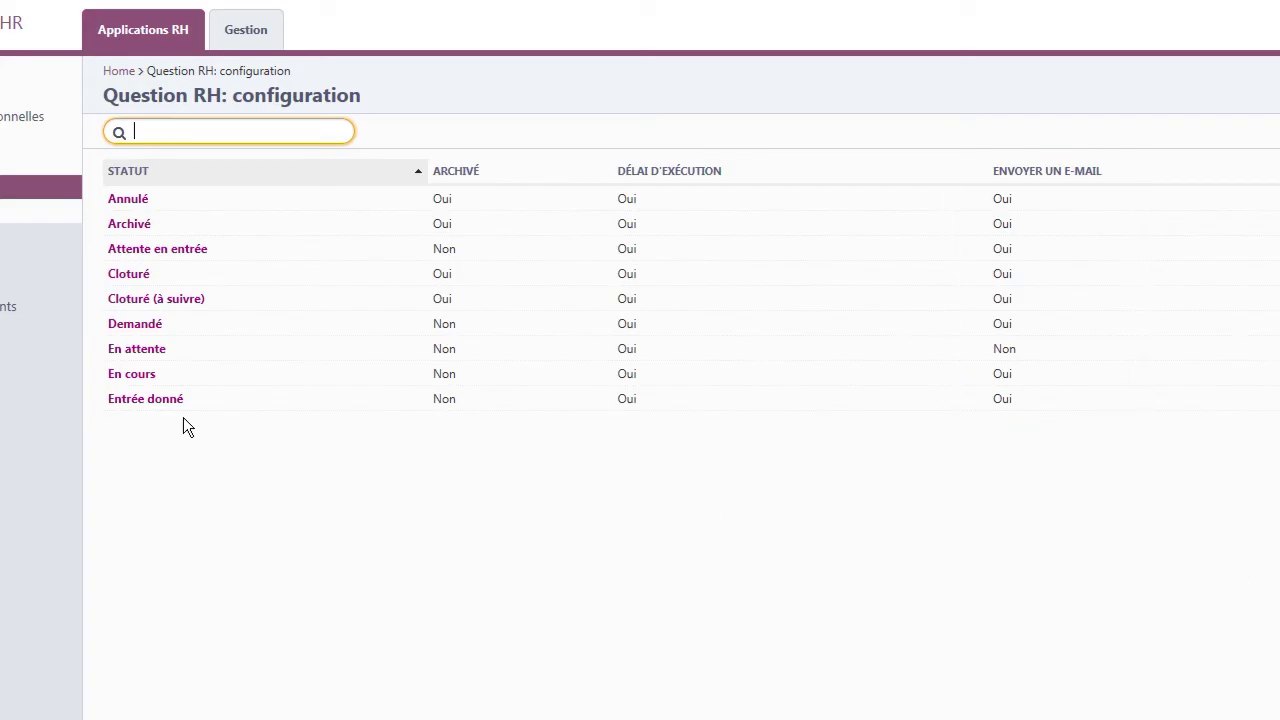
{"action": "left_click", "coordinate": [138, 349]}
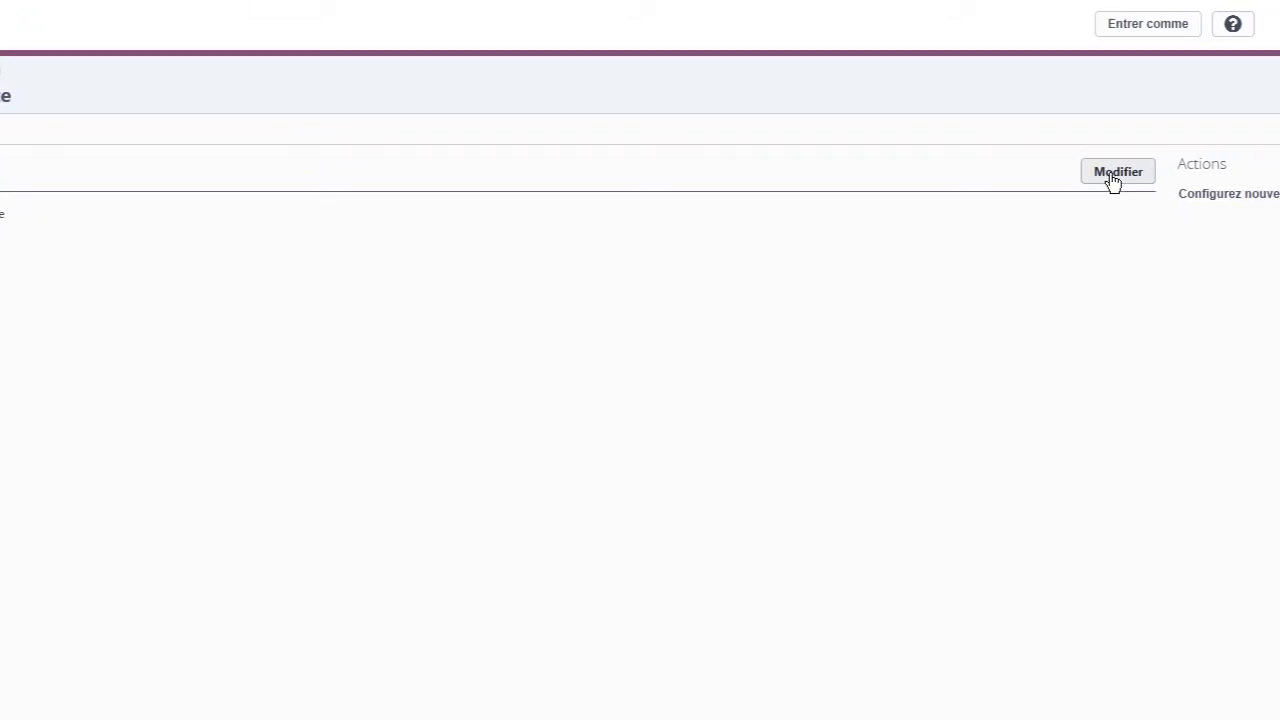
{"action": "left_click", "coordinate": [1116, 174]}
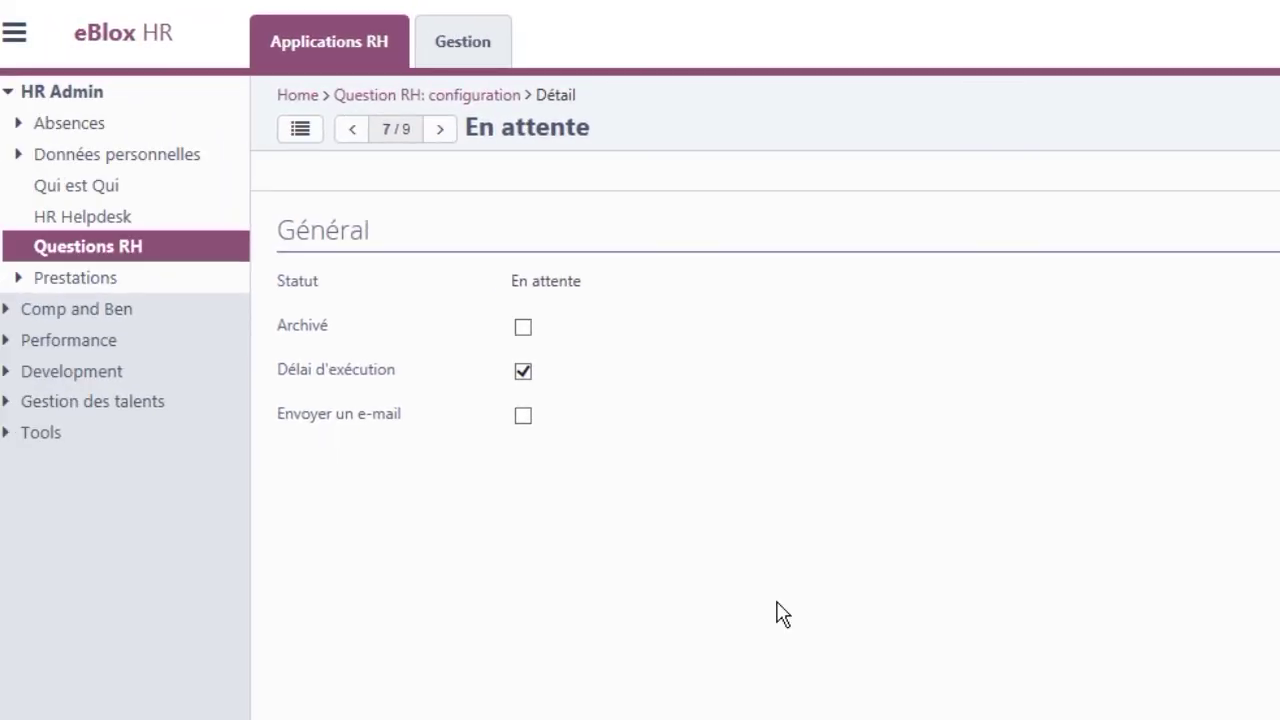
{"action": "left_click", "coordinate": [523, 417]}
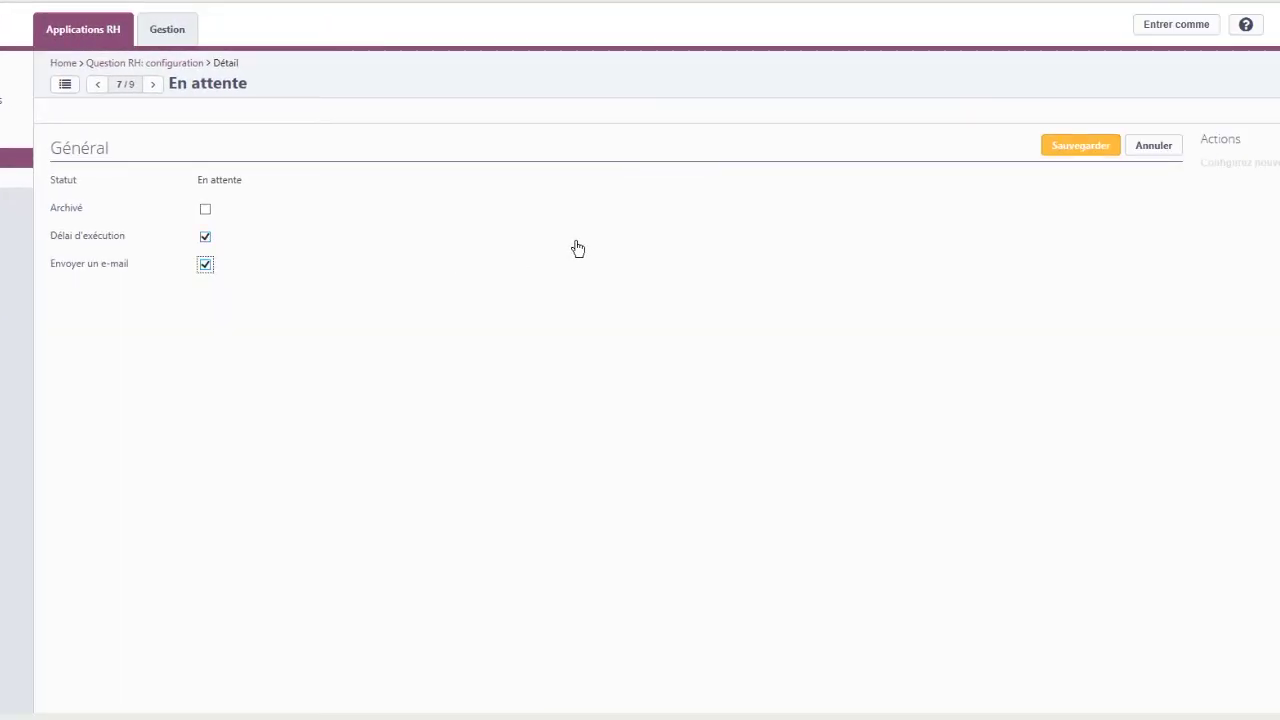
{"action": "left_click", "coordinate": [1066, 155]}
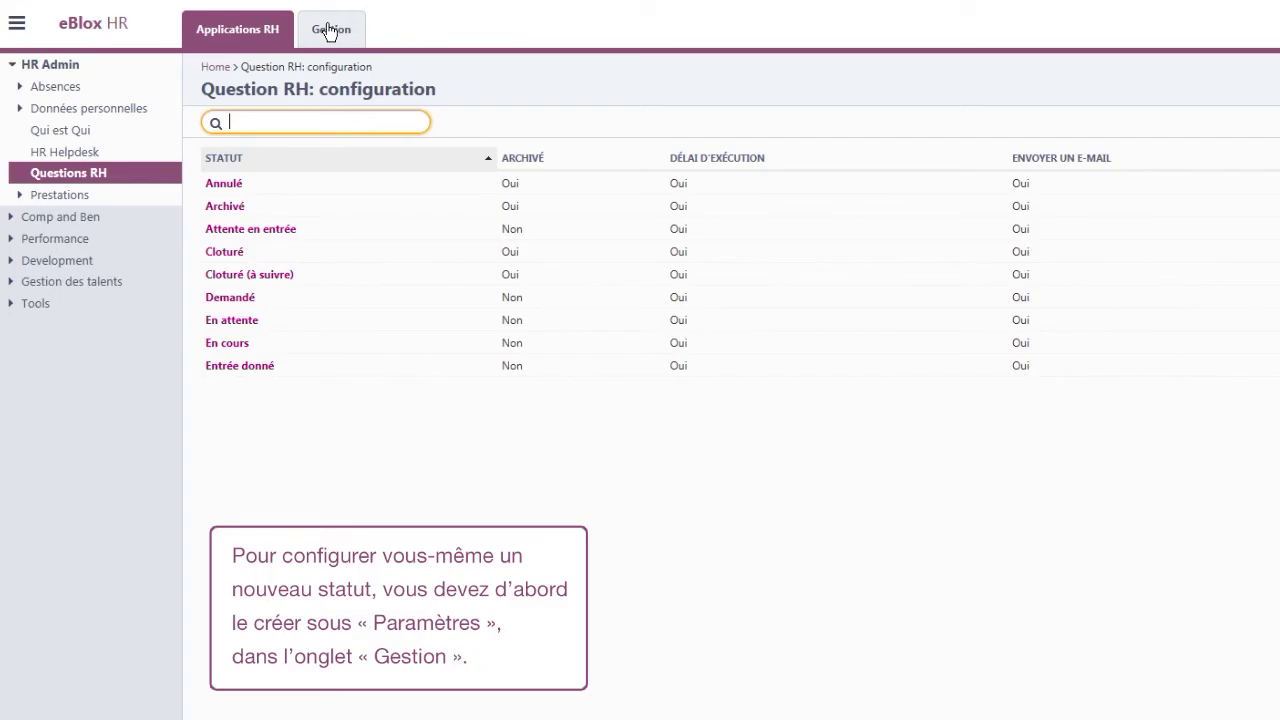
Search the general management parameters for "quest" and open the parameter "Questions RH: Statut"
{"action": "left_click", "coordinate": [330, 31]}
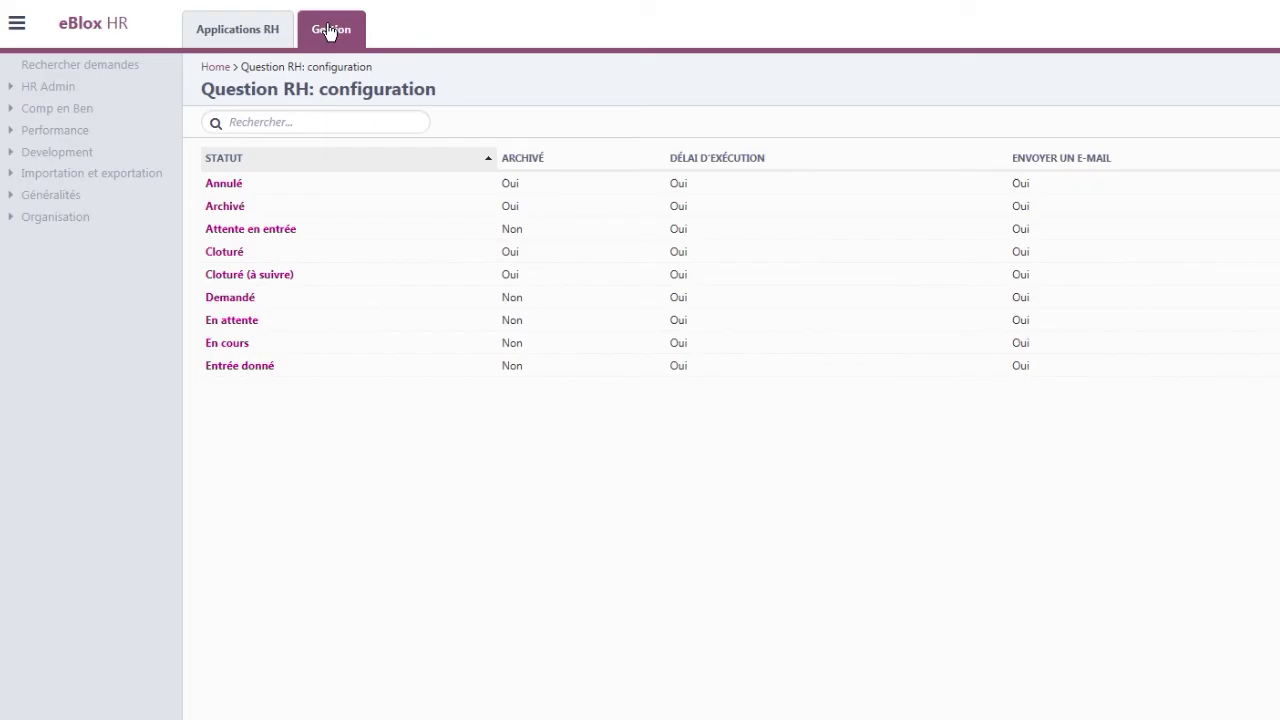
{"action": "left_click", "coordinate": [28, 199]}
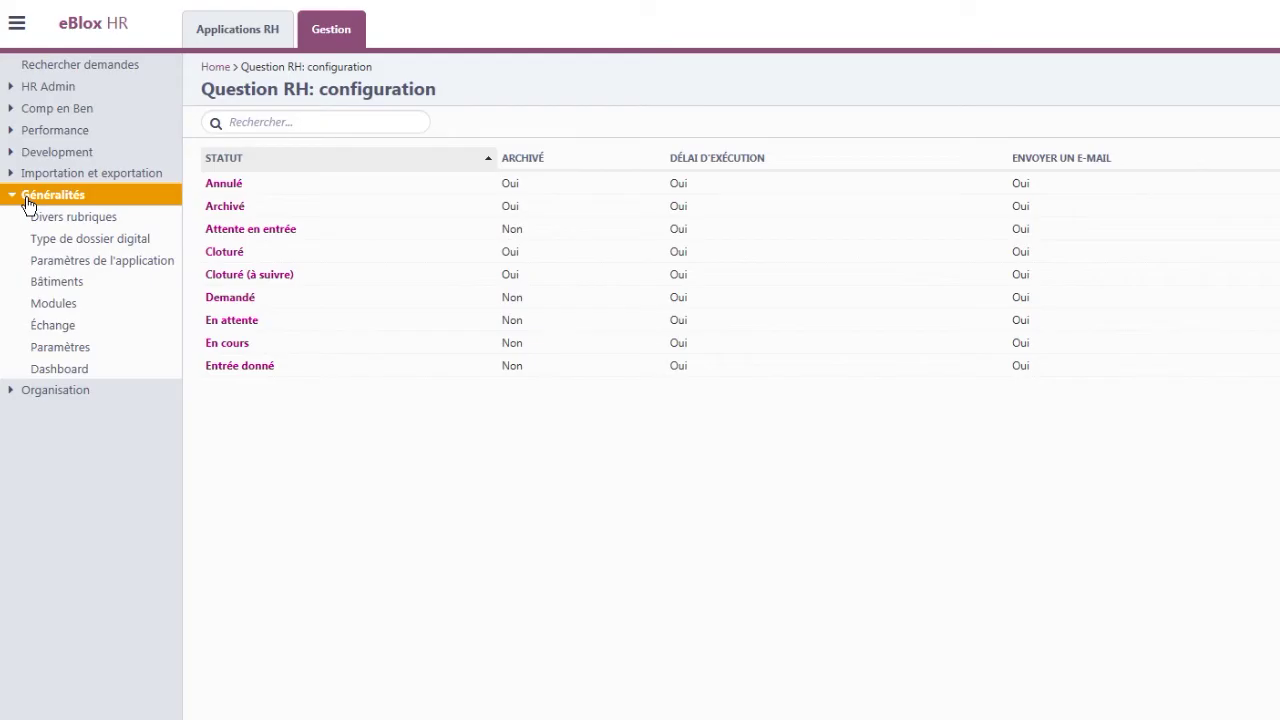
{"action": "left_click", "coordinate": [64, 355]}
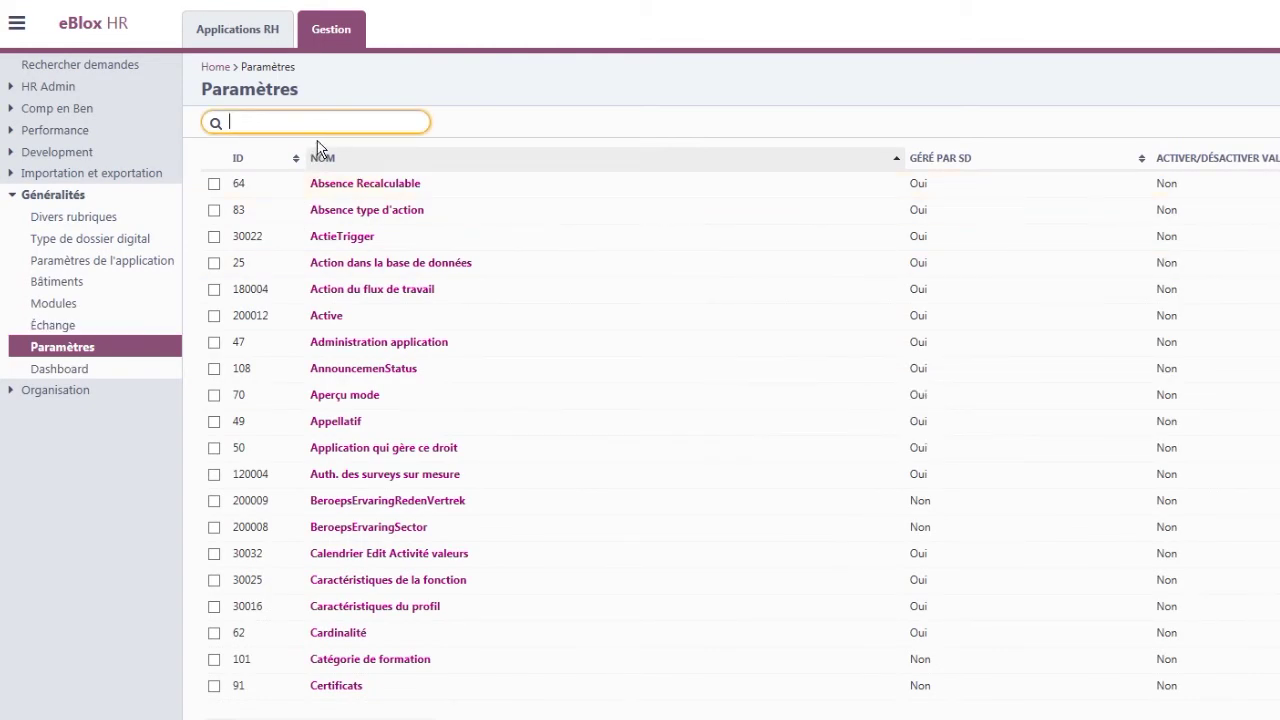
{"action": "type", "text": "ques"}
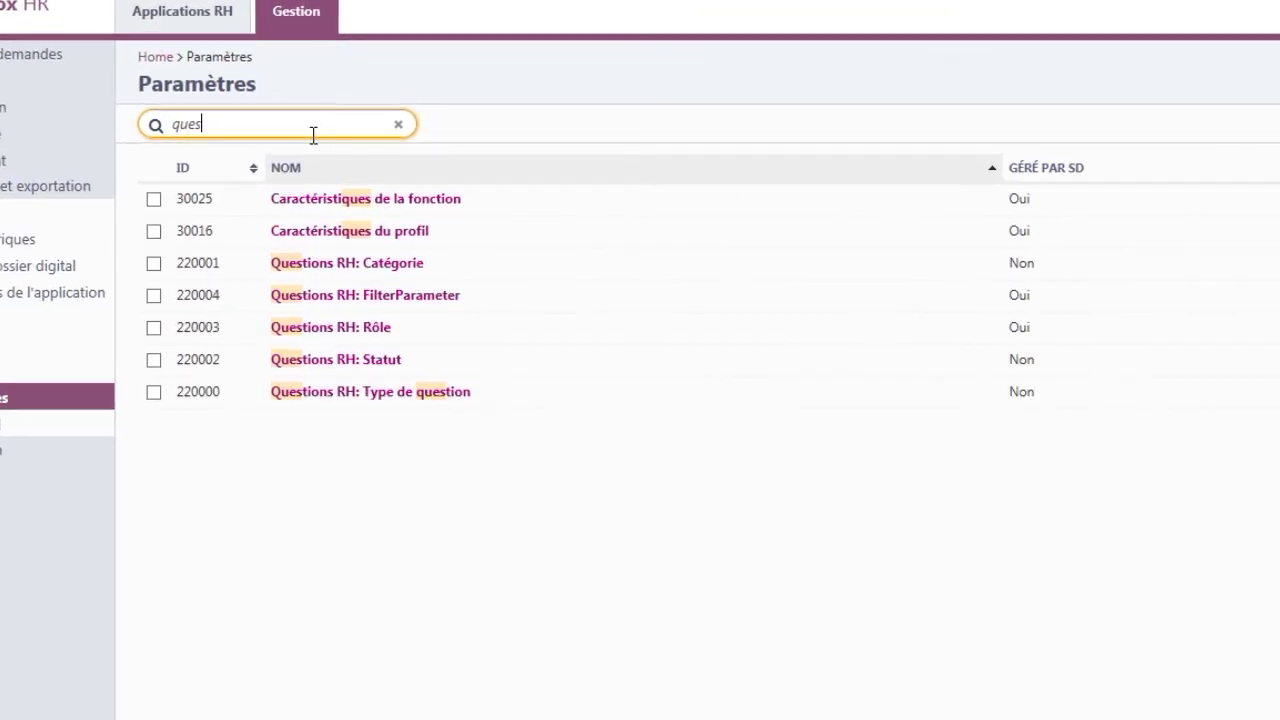
{"action": "type", "text": "t"}
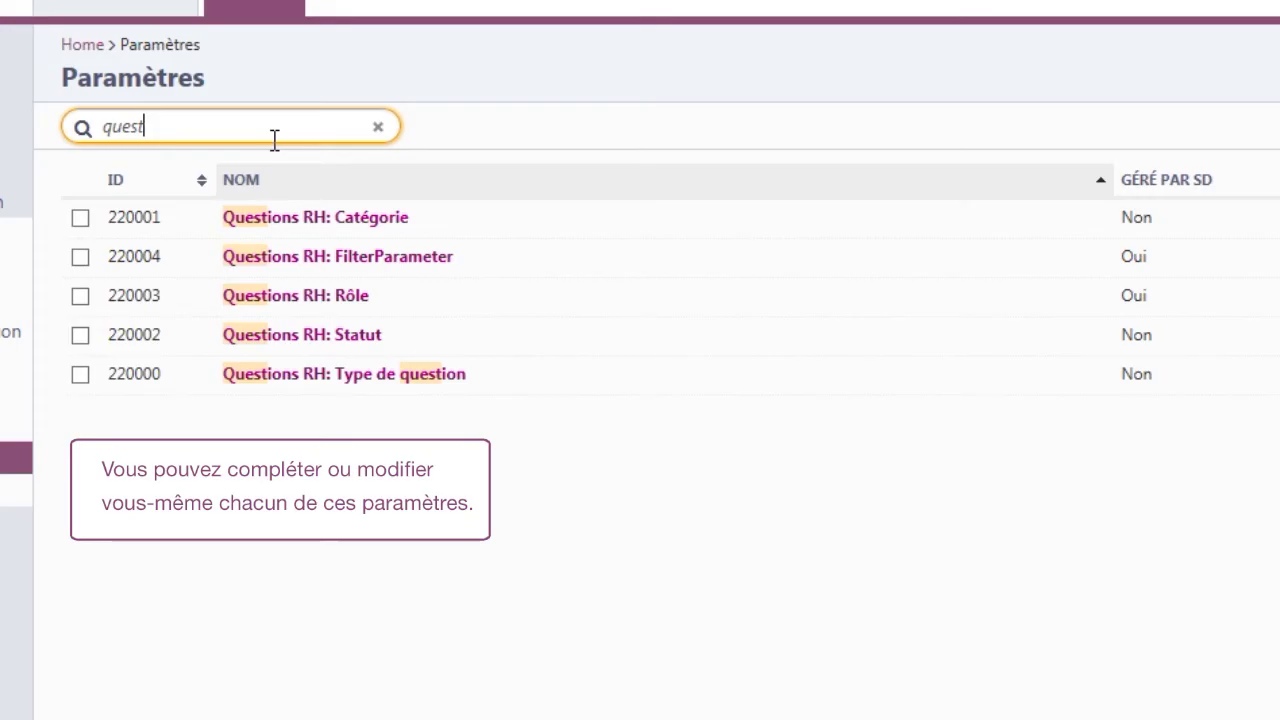
{"action": "left_click", "coordinate": [270, 340]}
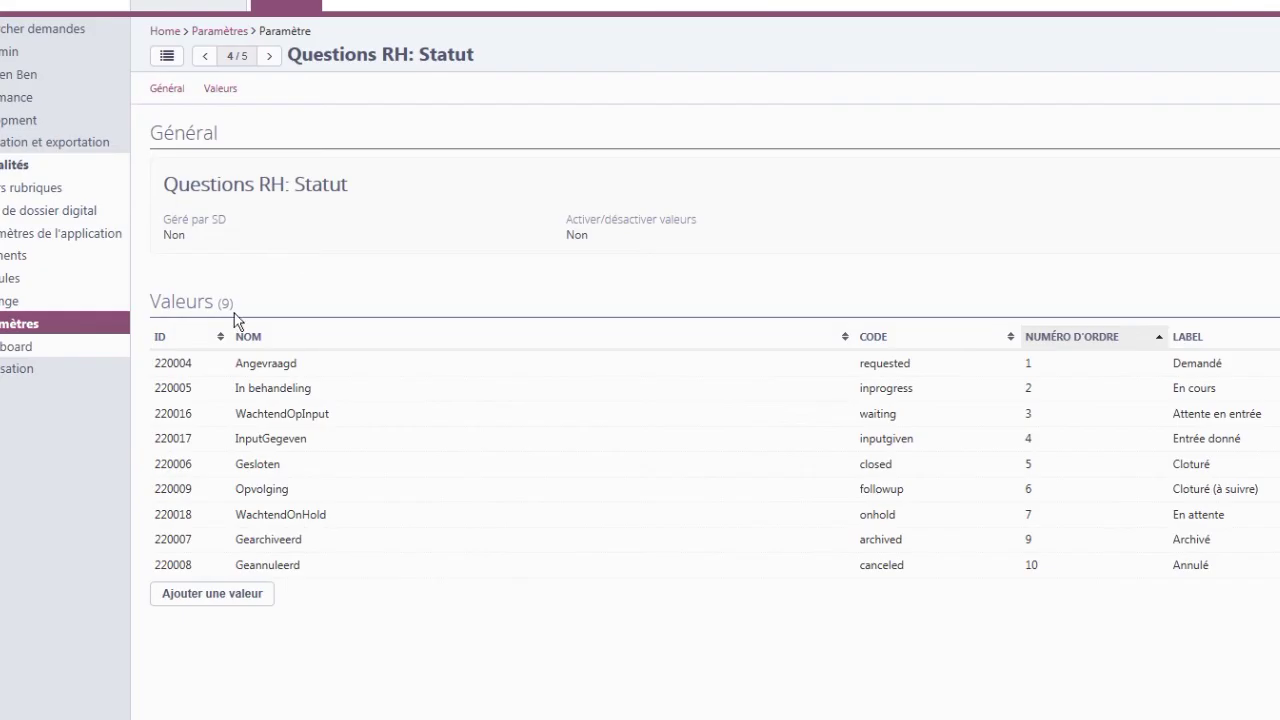
Add the value "Envoyé à l'ergonome" with code "ergonome" to the question statuses and save
{"action": "left_click", "coordinate": [243, 596]}
{"action": "type", "text": "Envoyé à l'ergonome"}
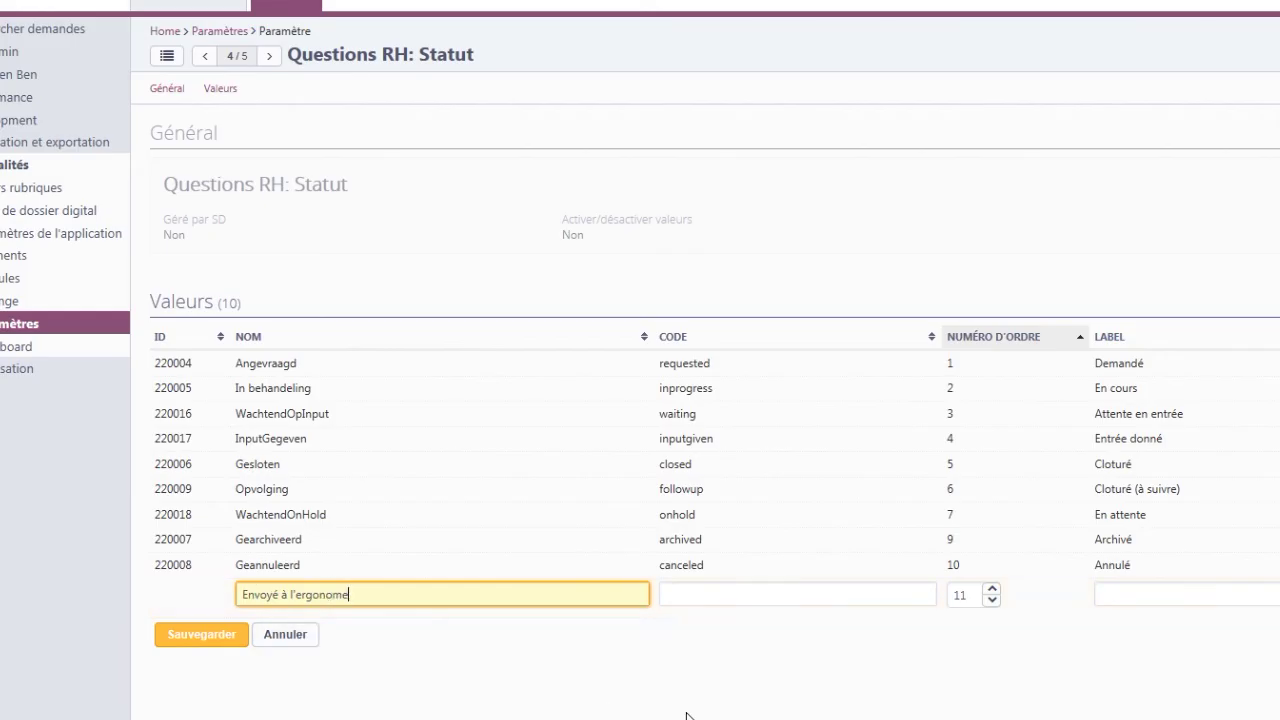
{"action": "left_click", "coordinate": [721, 604]}
{"action": "type", "text": "ergonome"}
{"action": "left_click", "coordinate": [225, 634]}
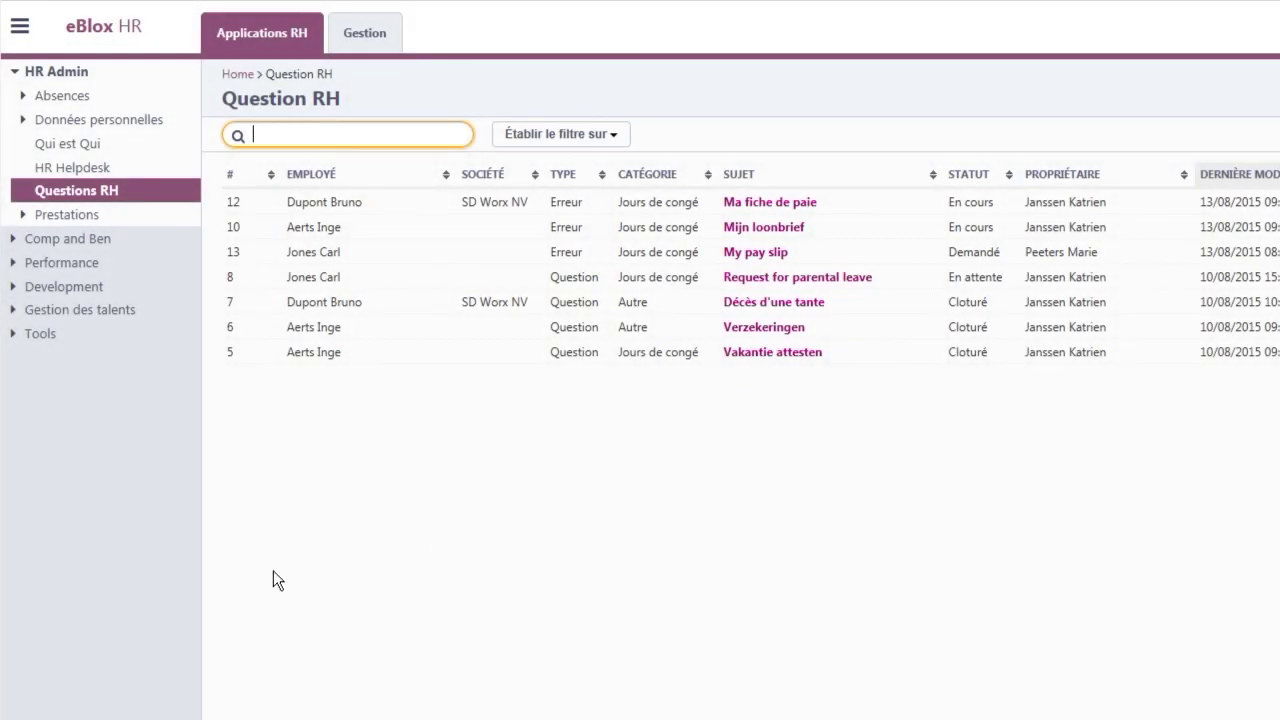
Generate the Questions RH report "Délai d''exécution (tableaux)" from the HR reporting tools and export it to a spreadsheet
{"action": "left_click", "coordinate": [39, 333]}
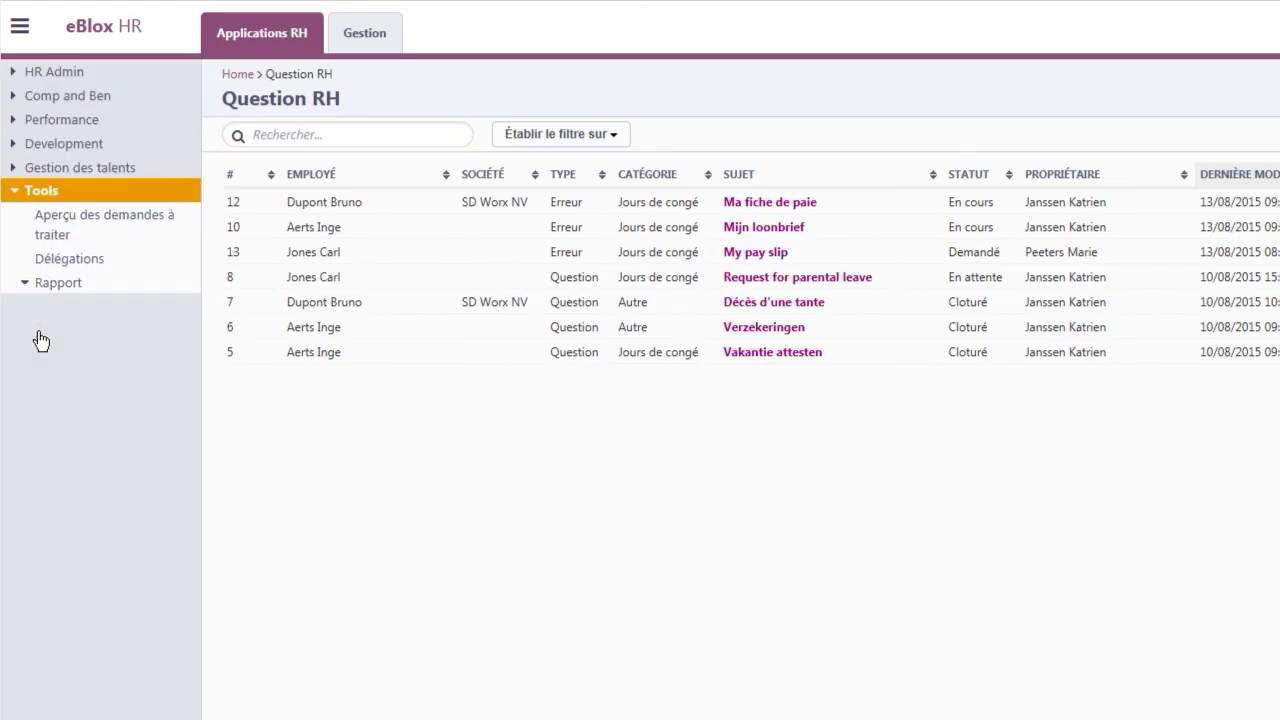
{"action": "left_click", "coordinate": [57, 282]}
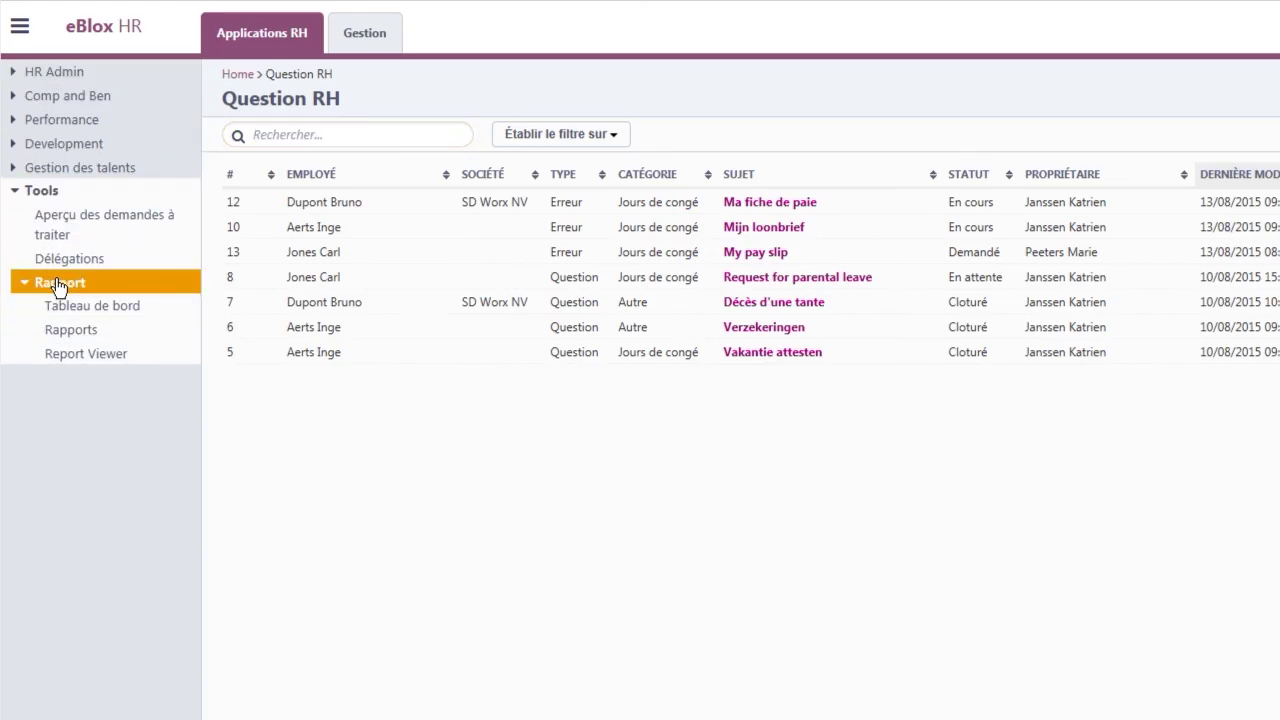
{"action": "left_click", "coordinate": [56, 334]}
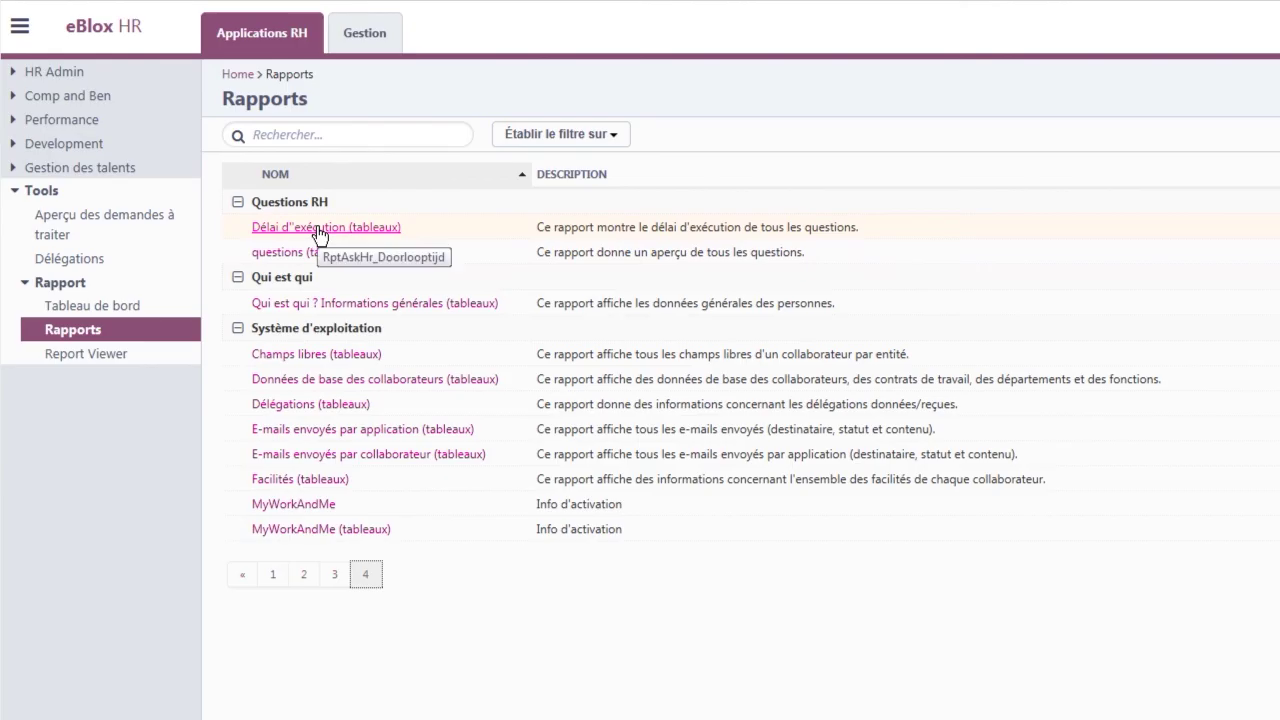
{"action": "left_click", "coordinate": [318, 229]}
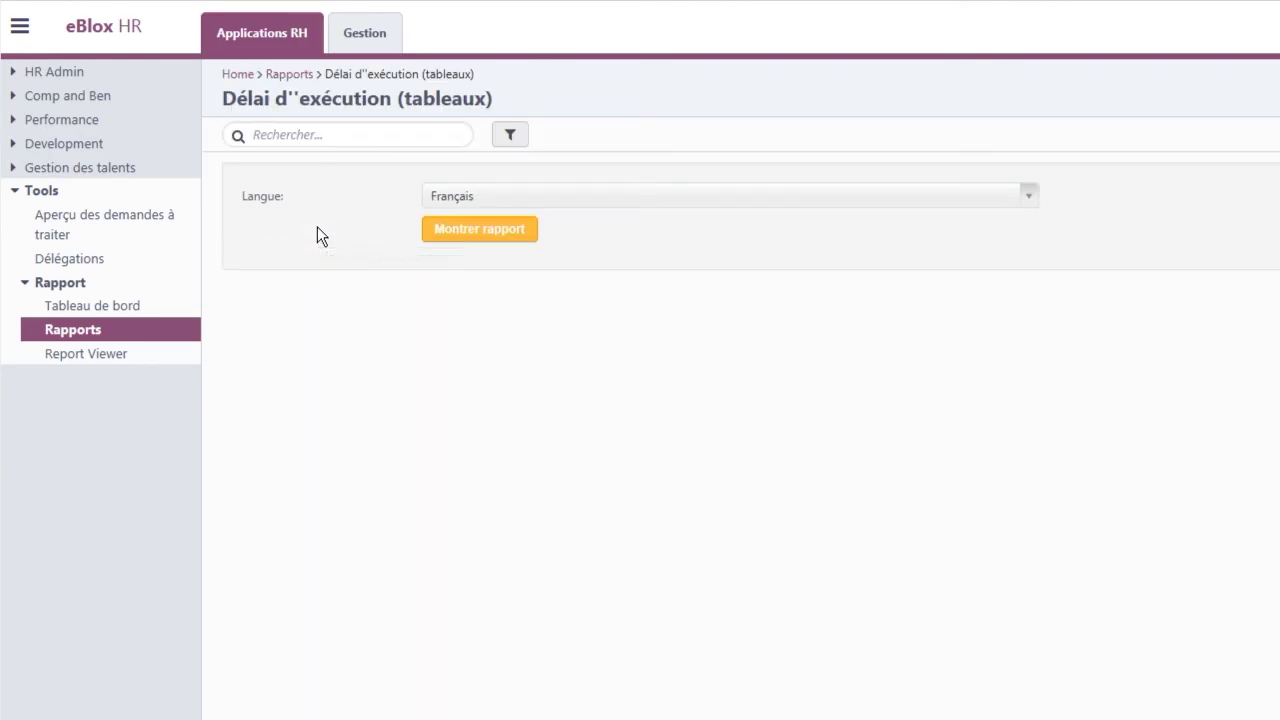
{"action": "left_click", "coordinate": [486, 229]}
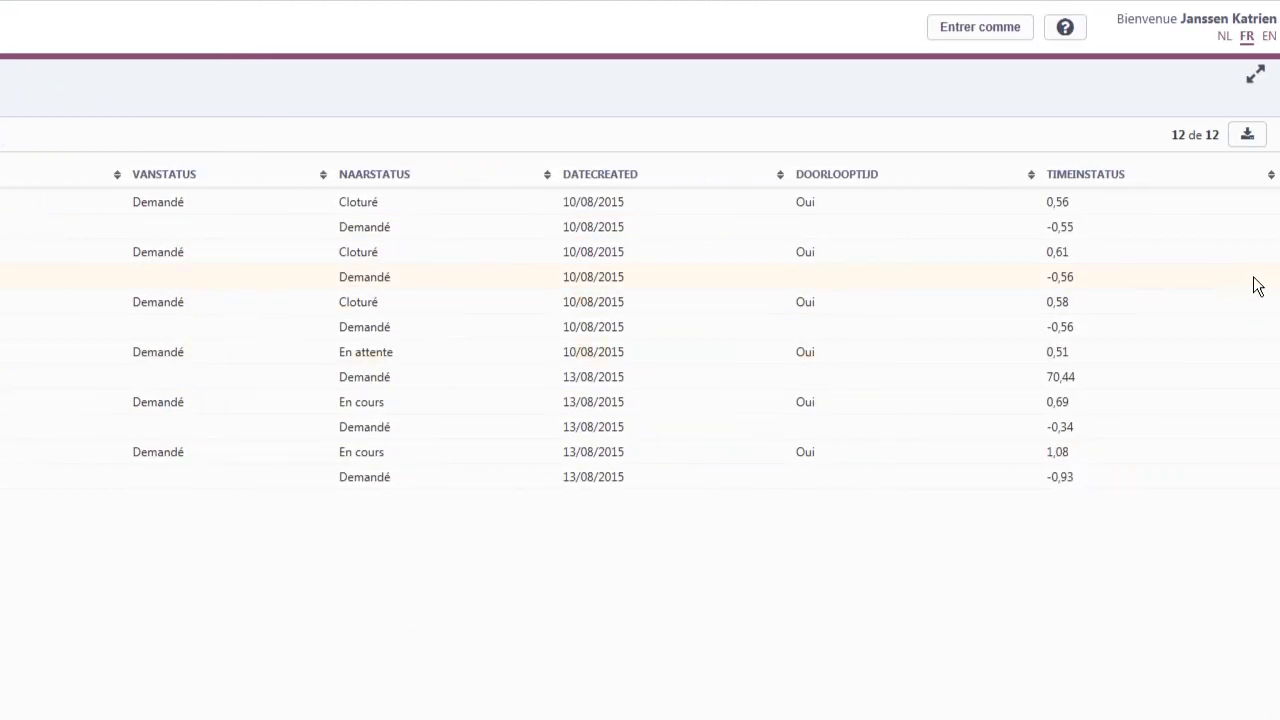
{"action": "left_click", "coordinate": [1248, 134]}
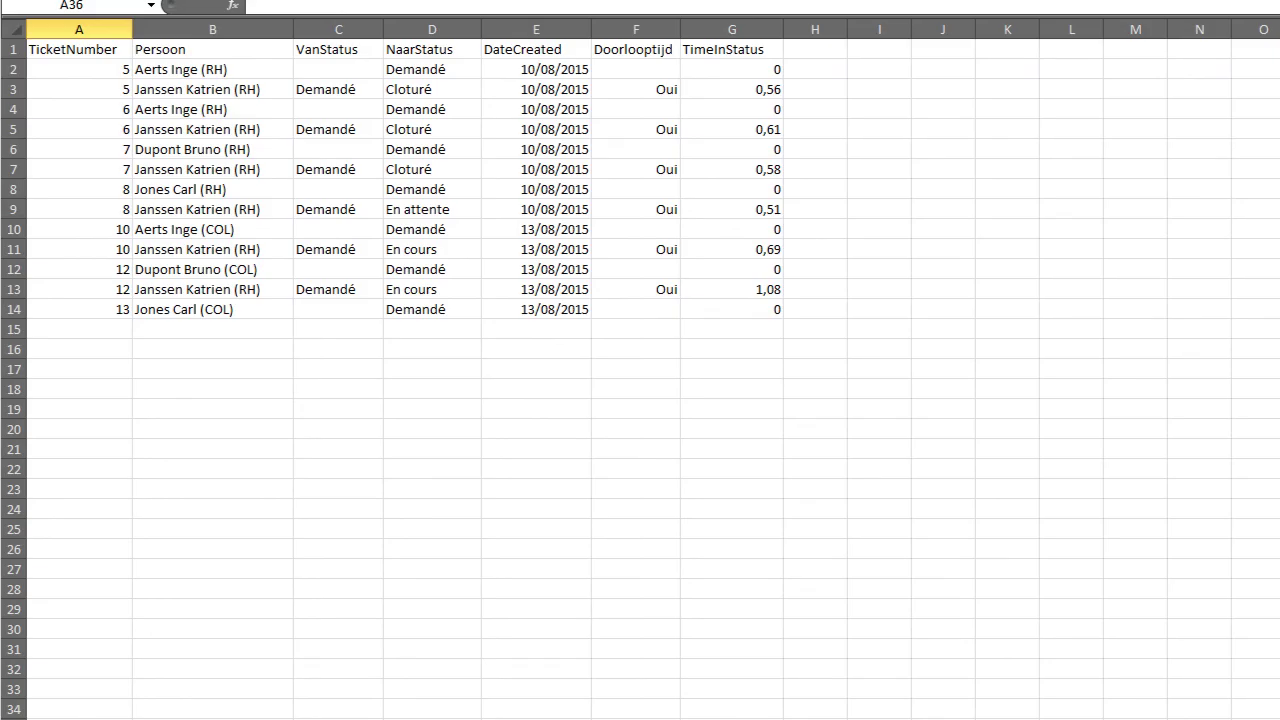